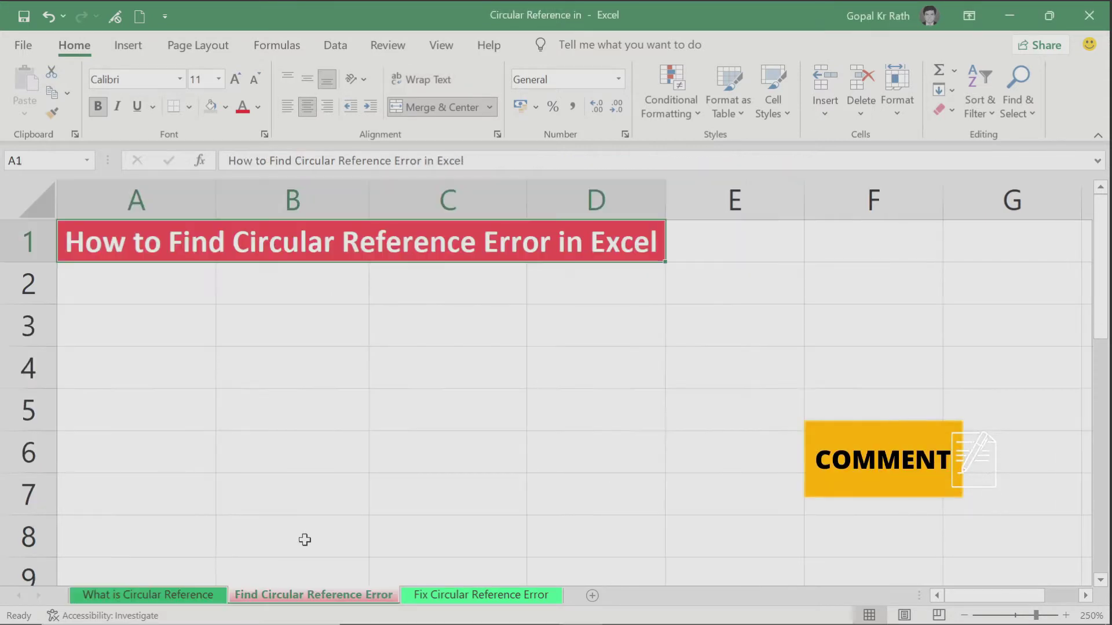
Switch to the 'Find Circular Reference Error' sheet using Ctrl+Page Down.
key(ctrl+Page_Down)
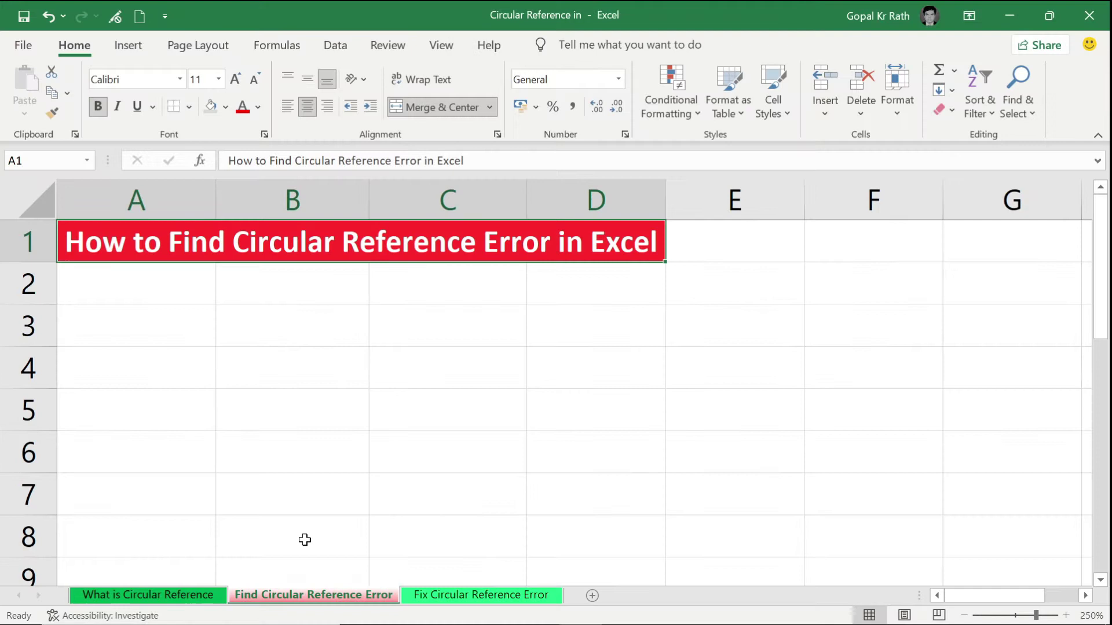
Enter 10, 5 and 10 in cells A3:A5.
click(139, 330)
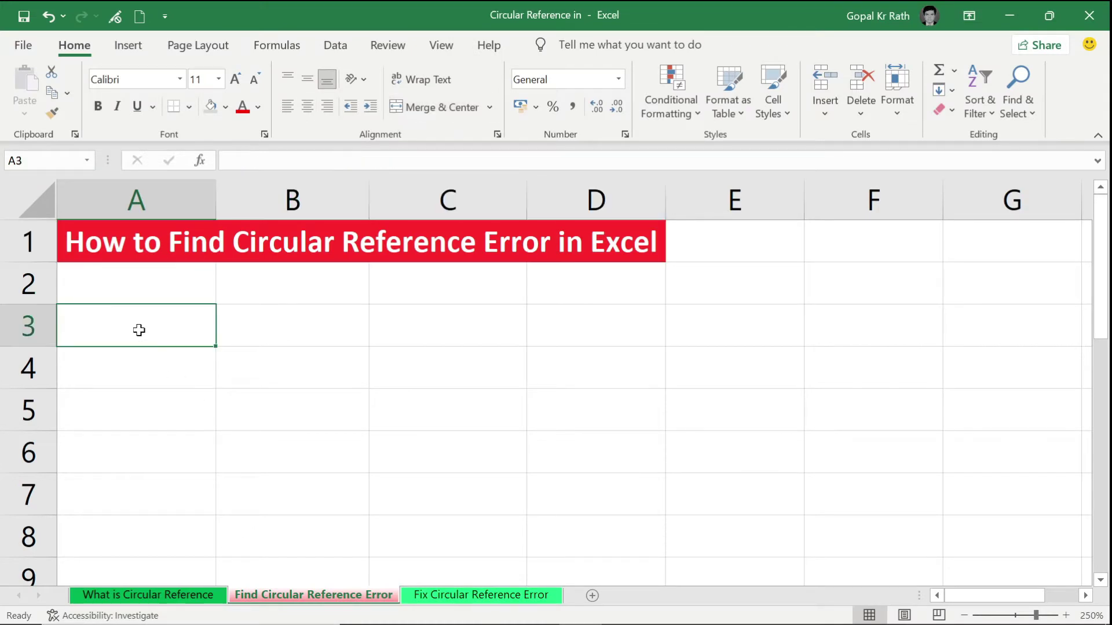
text(10)
key(Return)
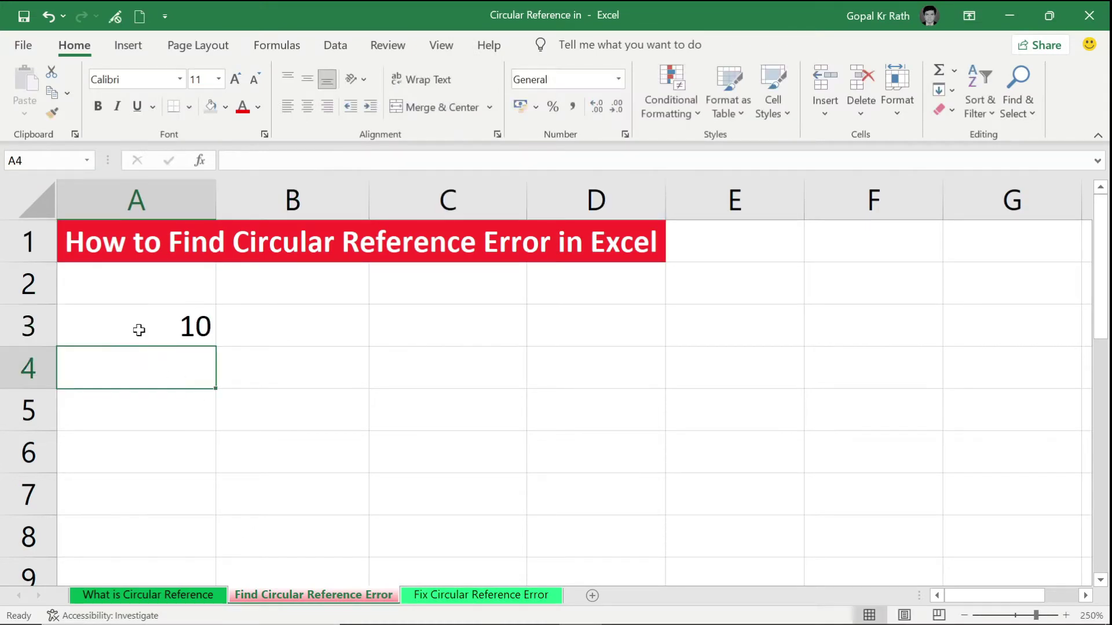
text(5)
key(Return)
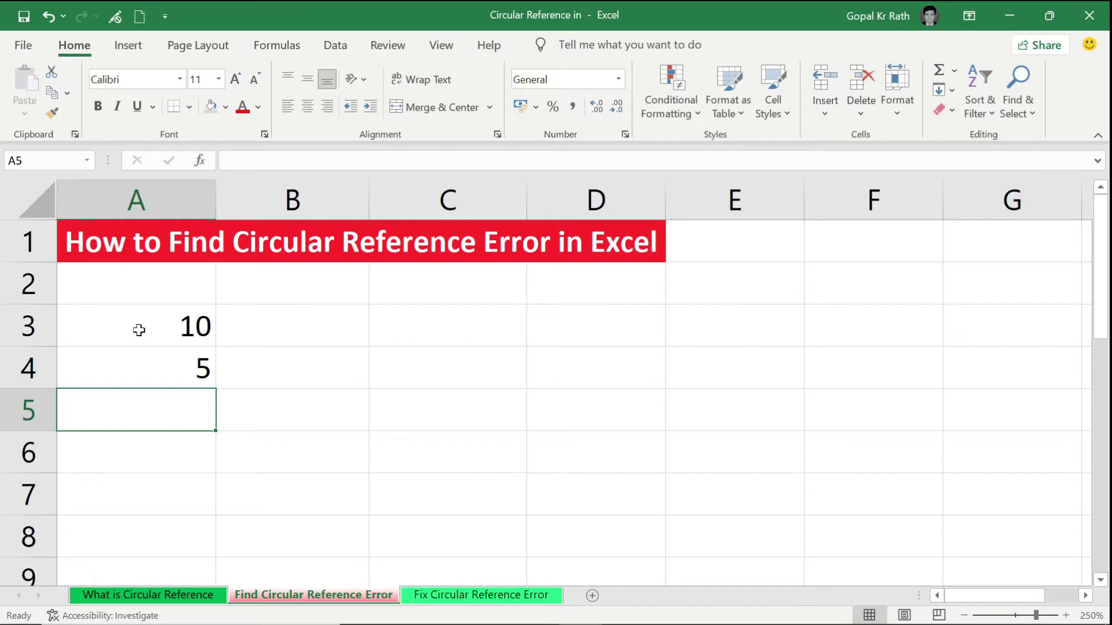
text(10)
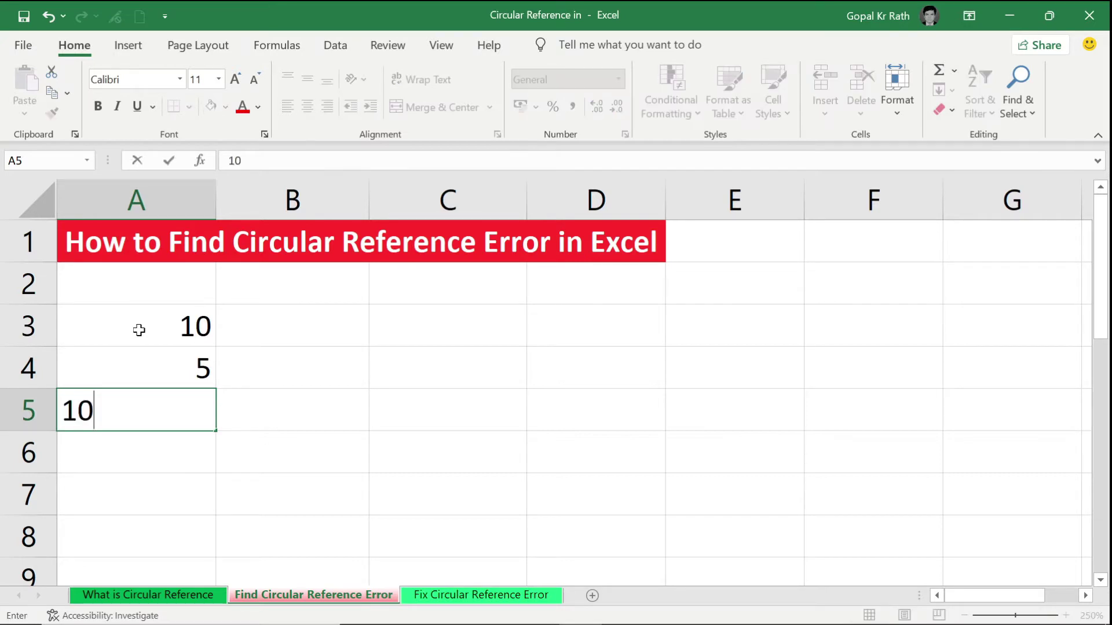
key(Return)
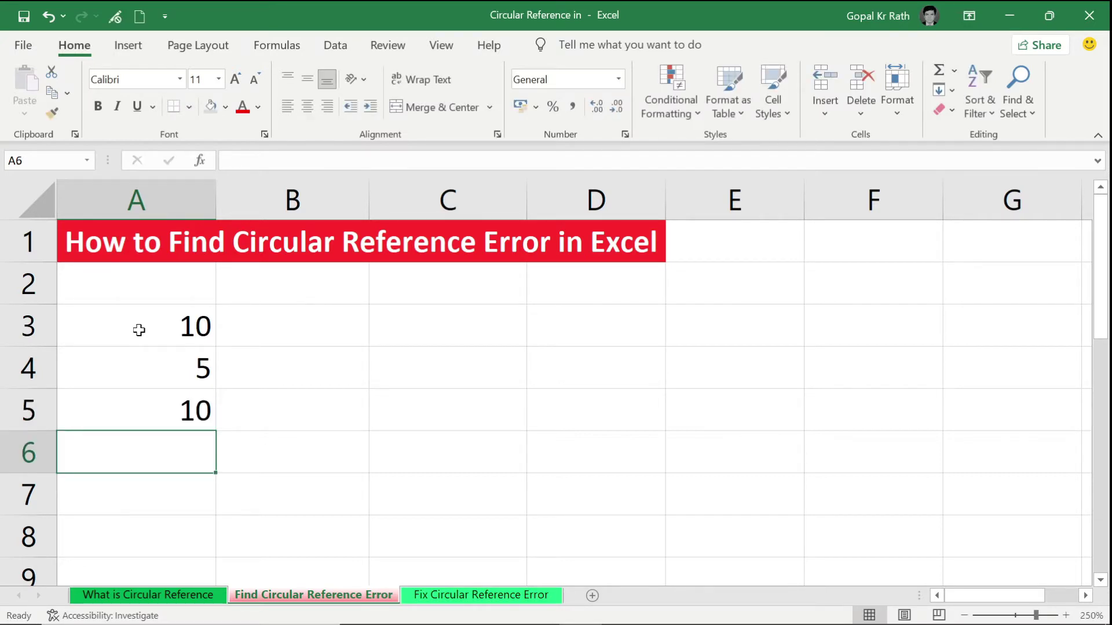
AutoSum A6, then edit its range to =SUM(A3:A6) so it includes itself.
key(alt+equal)
key(Return)
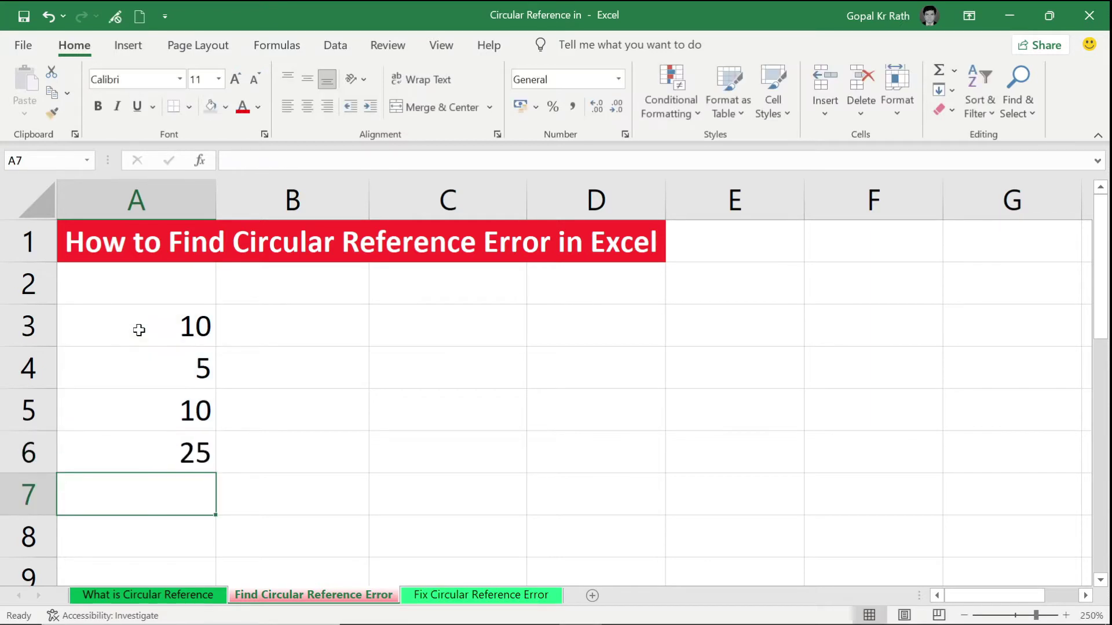
key(Up)
key(F2)
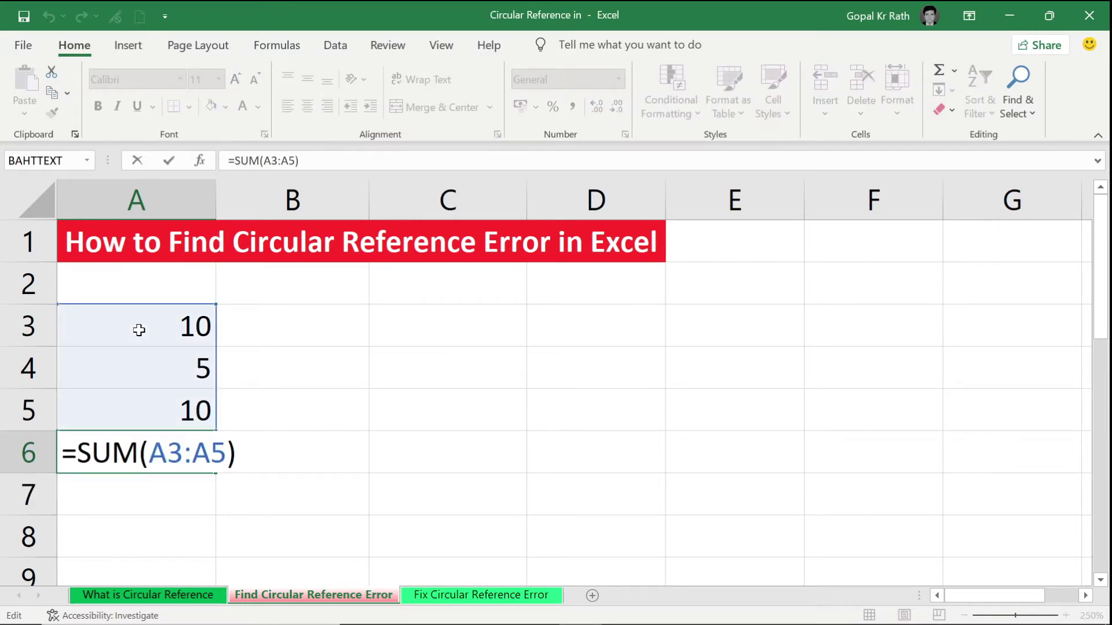
key(Escape)
key(F2)
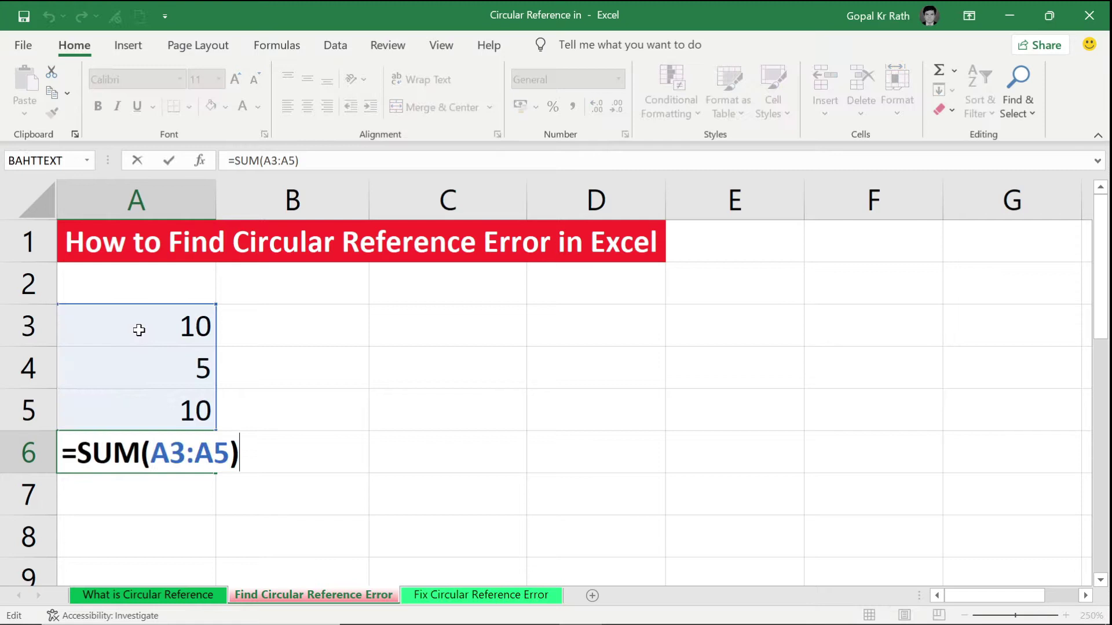
key(BackSpace)
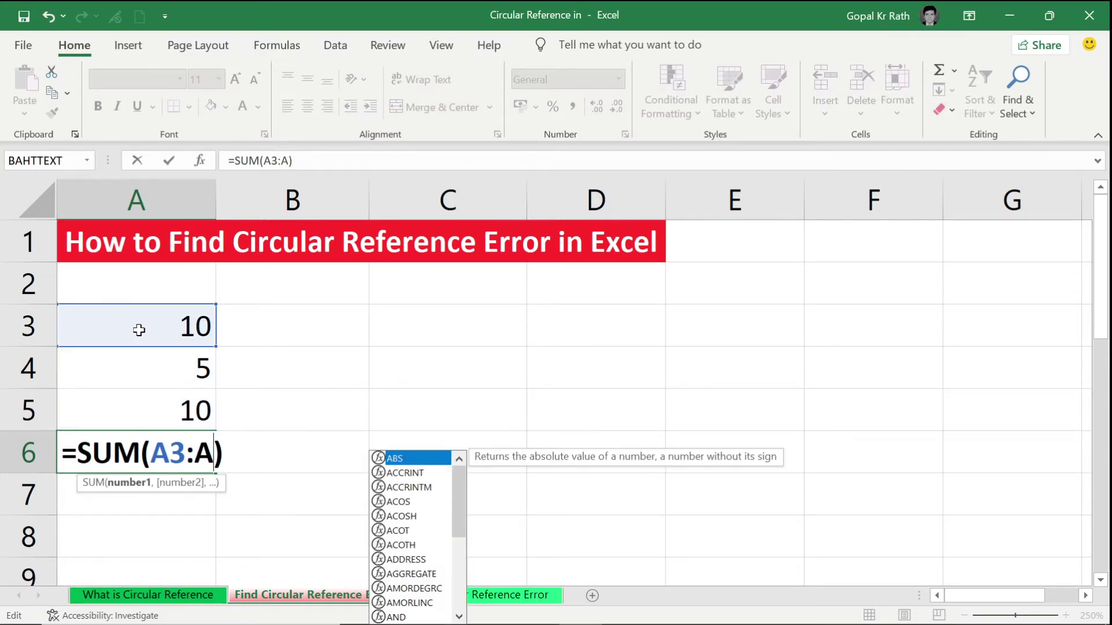
text(6)
key(Return)
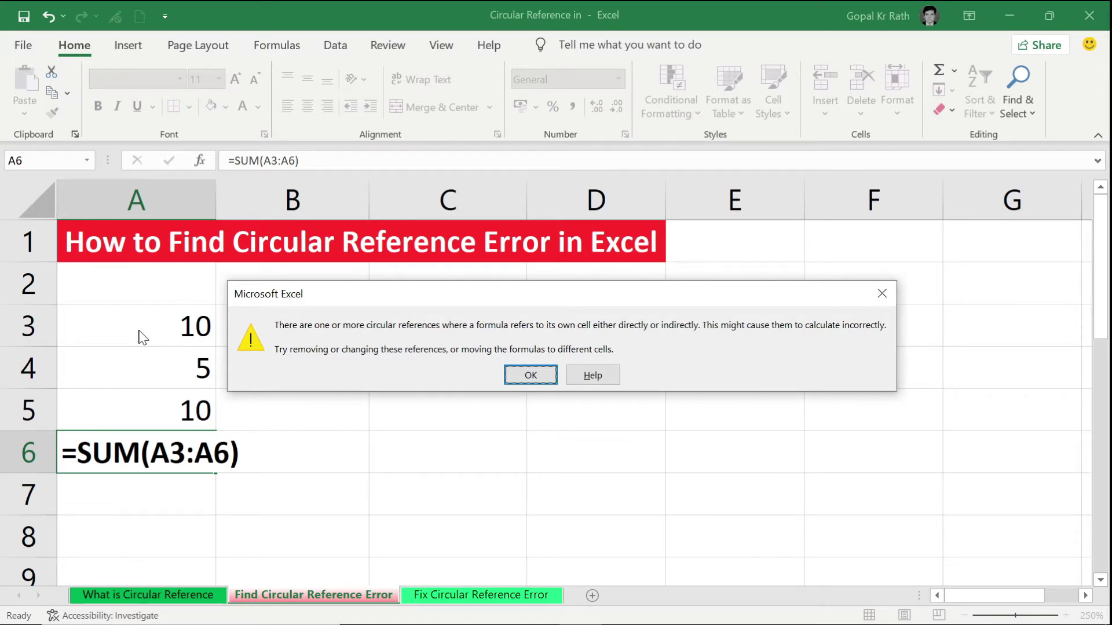
Dismiss the circular reference warning and enter 10, 5 and 10 in C3:C5.
key(Return)
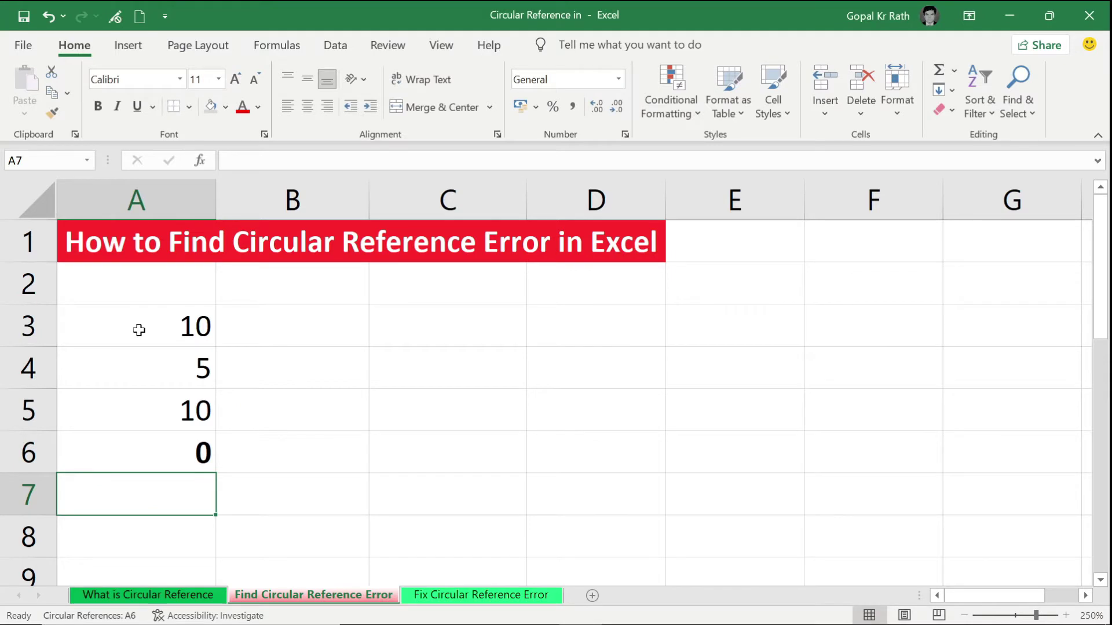
click(413, 327)
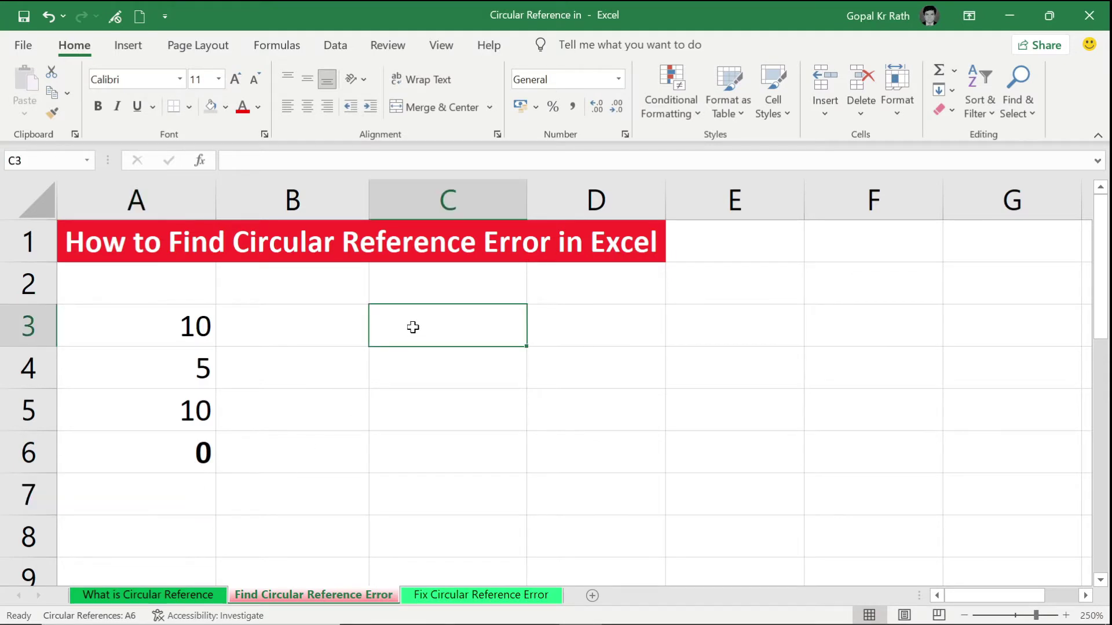
text(10)
key(Return)
text(5)
key(Return)
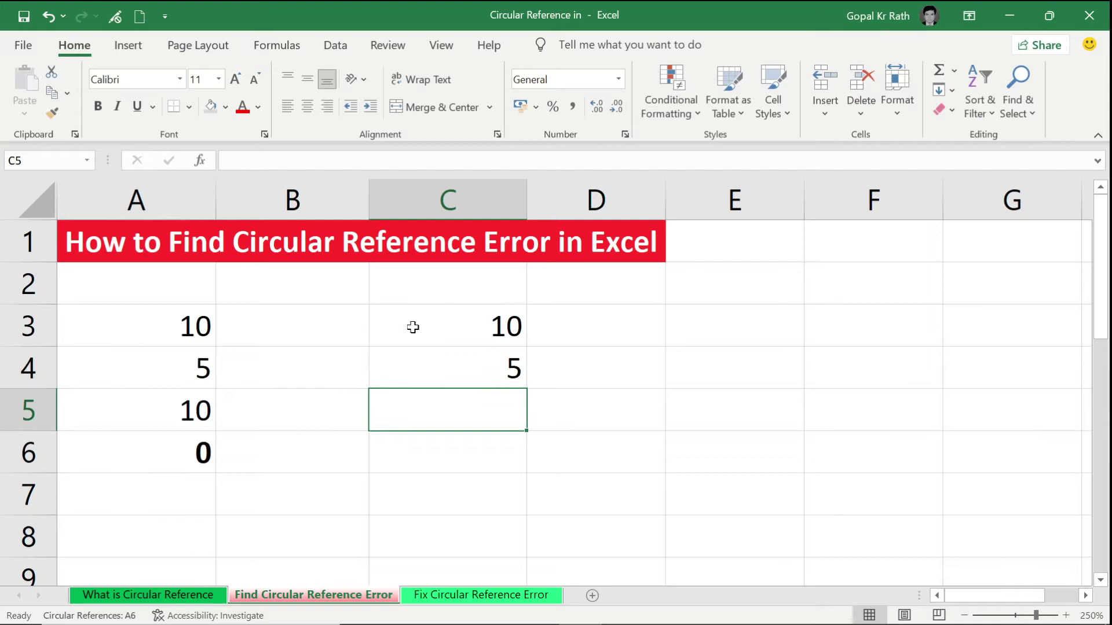
text(10)
key(Return)
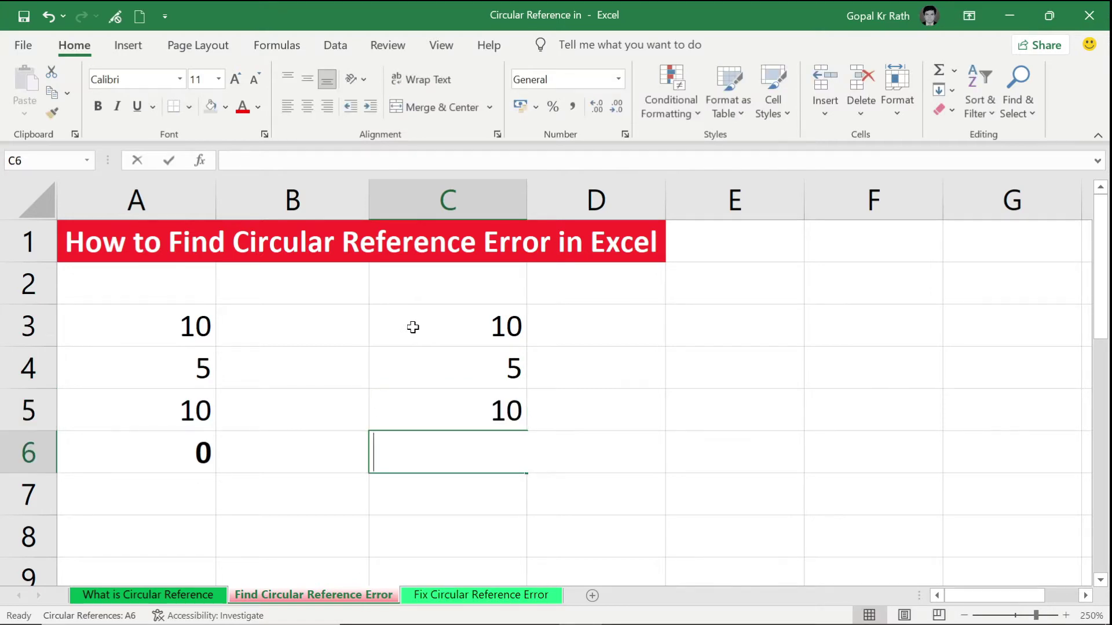
Add a bold =SUM(C3:C5) total in C6.
key(alt+equal)
key(Return)
key(Up)
key(ctrl+b)
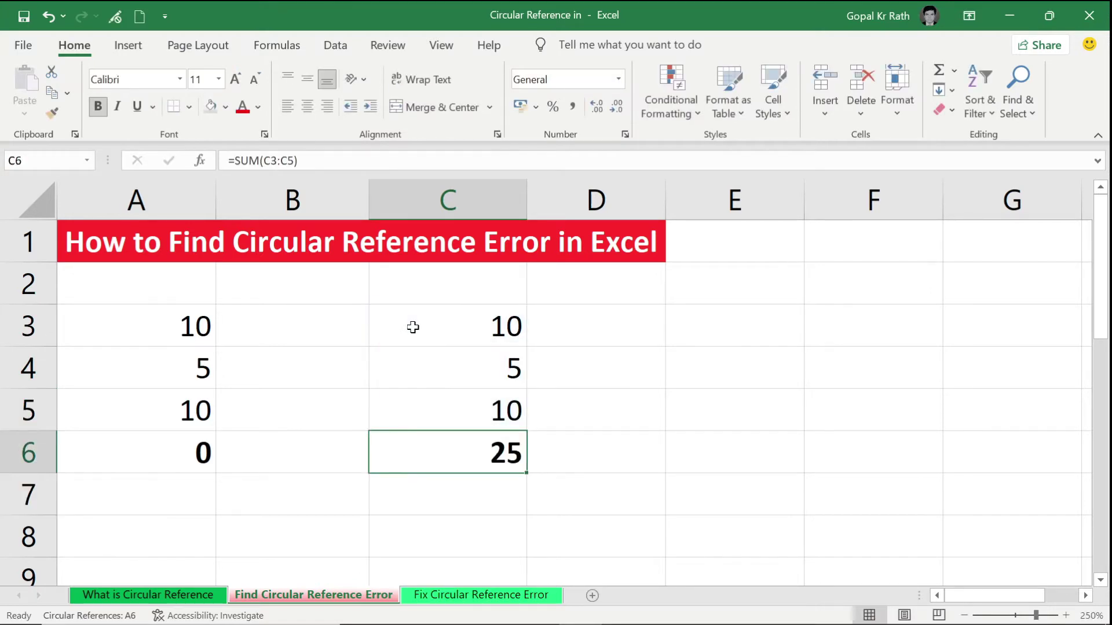
Replace C3 with the formula =C6-15 and inspect the C6 sum.
click(505, 325)
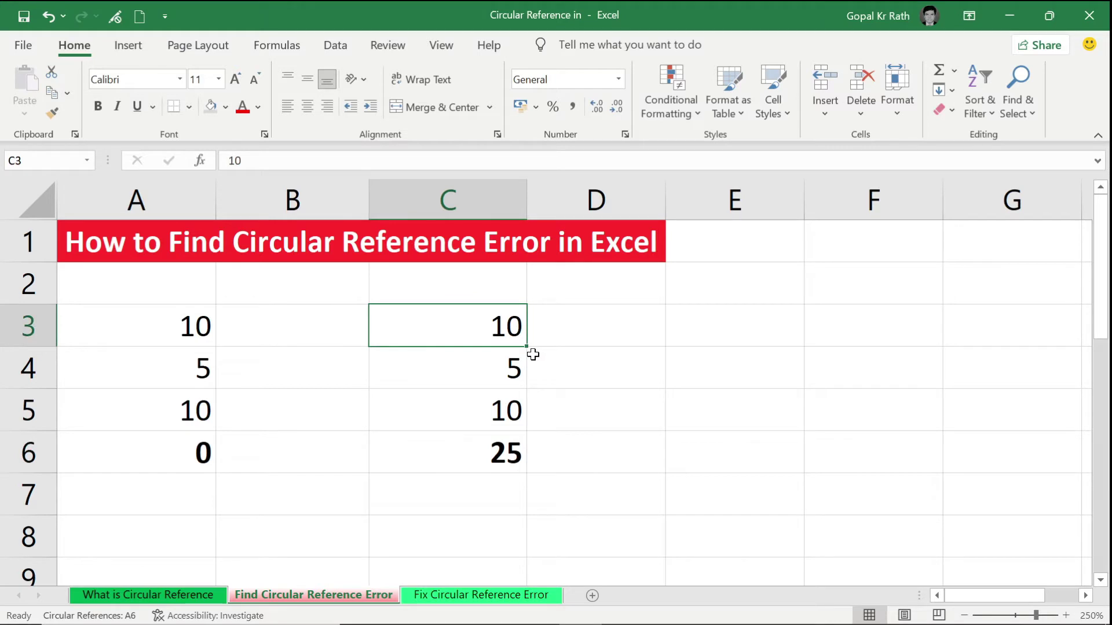
text(=)
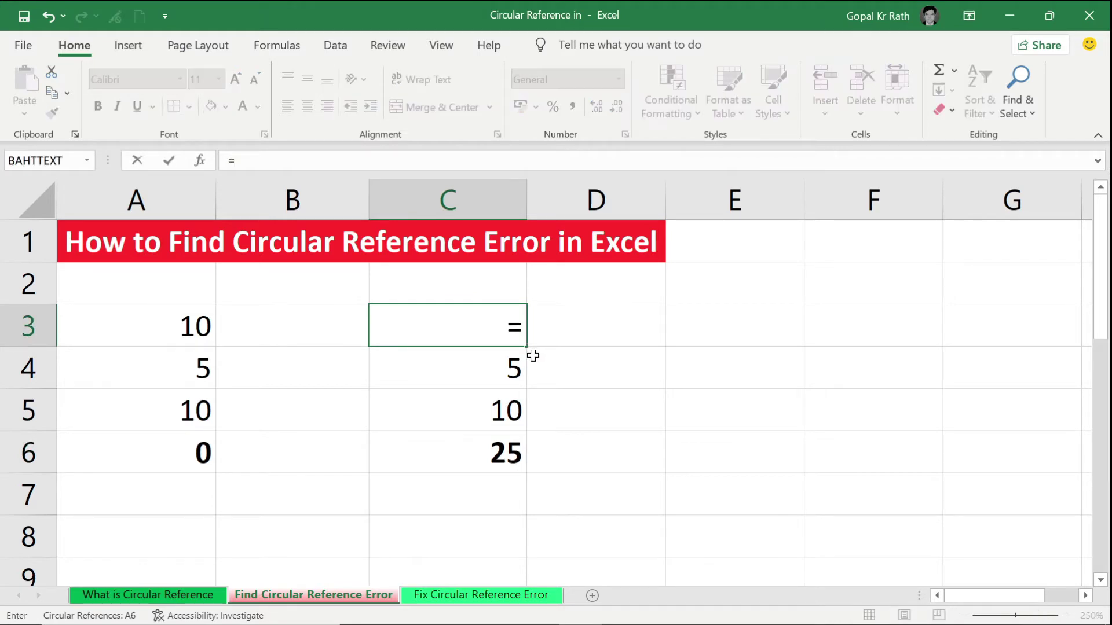
click(500, 450)
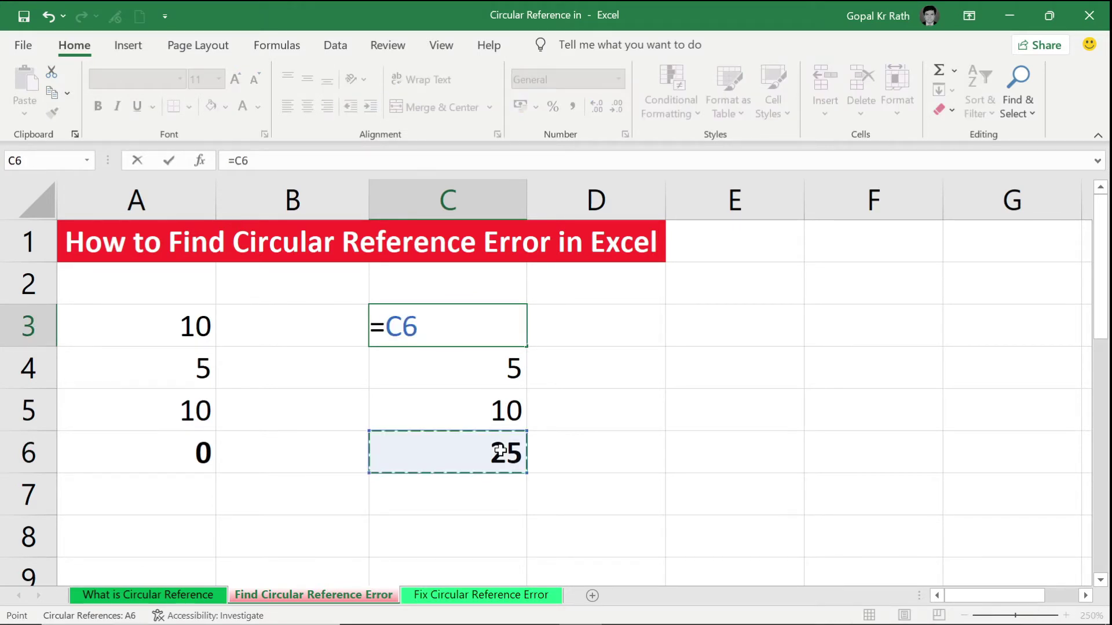
text(-5)
key(BackSpace)
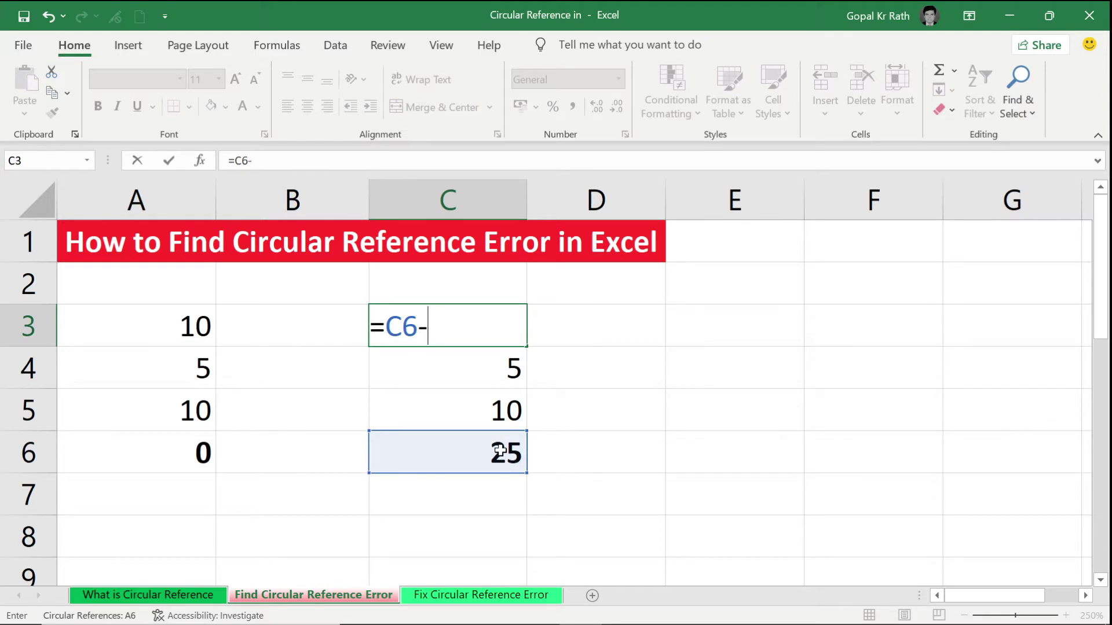
text(15)
key(Return)
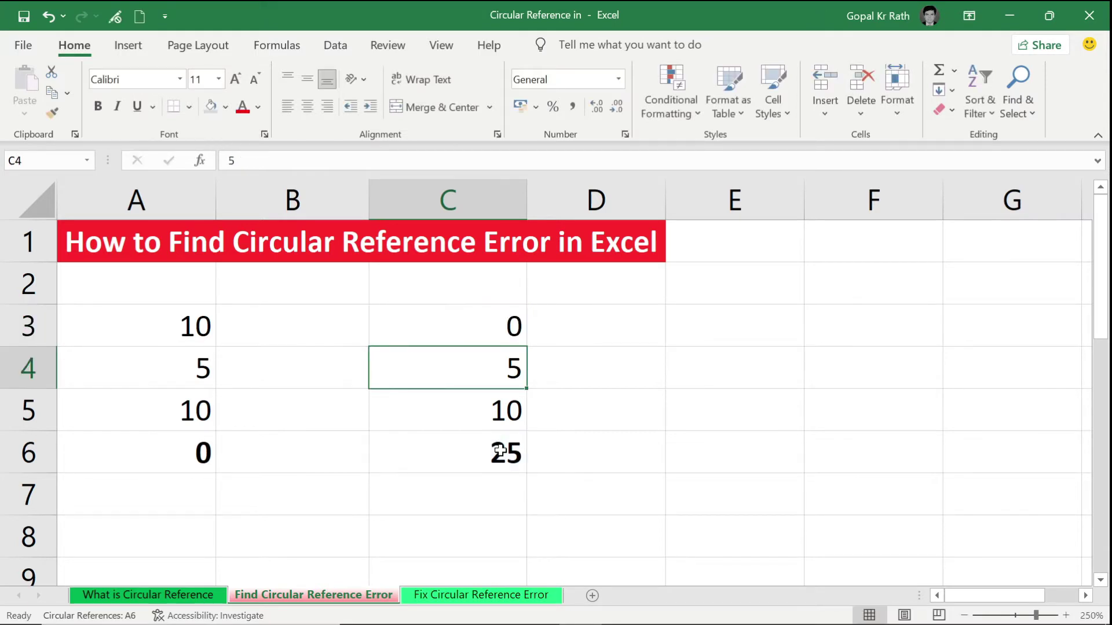
click(503, 447)
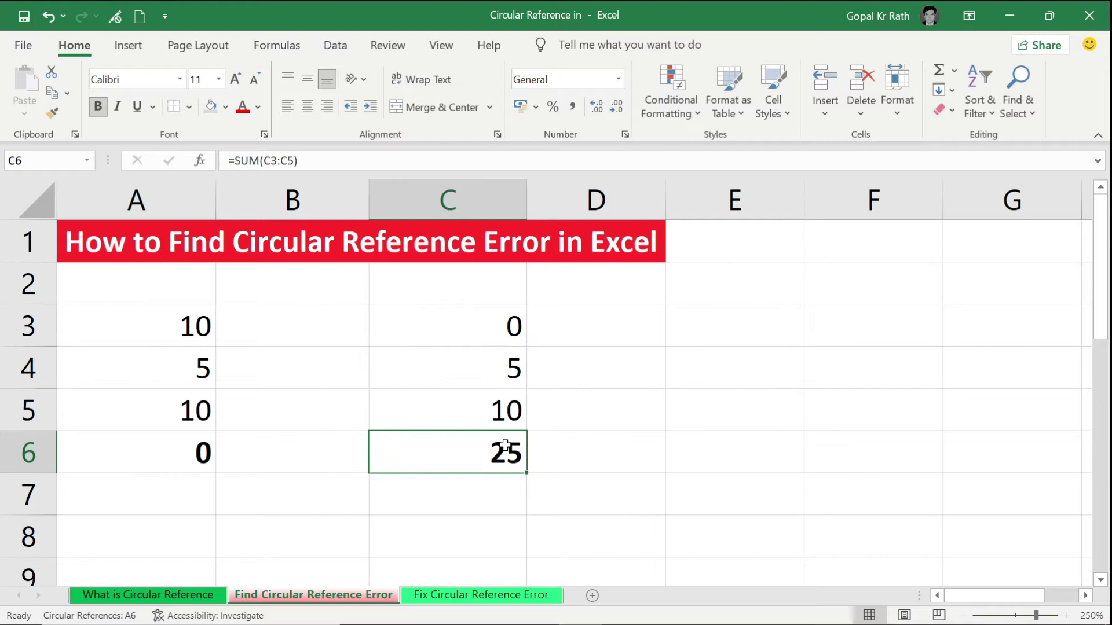
double_click(504, 447)
key(Escape)
Copy A3:C6 and paste it at A3 on the Fix Circular Reference Error sheet.
drag(180, 327, 496, 462)
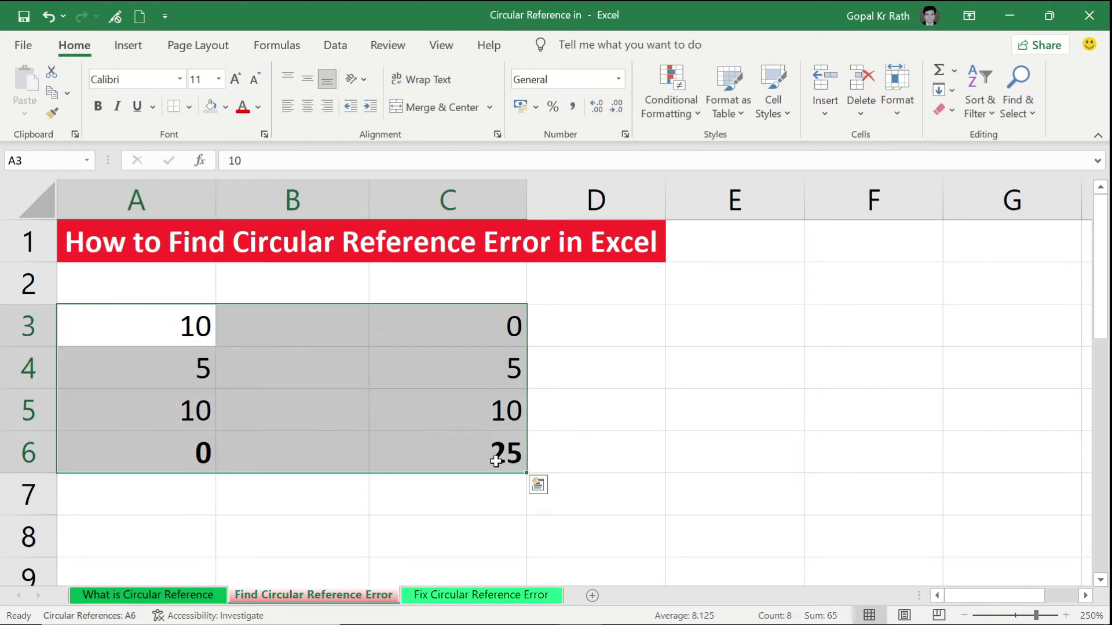
key(ctrl+c)
click(446, 595)
click(175, 327)
key(ctrl+v)
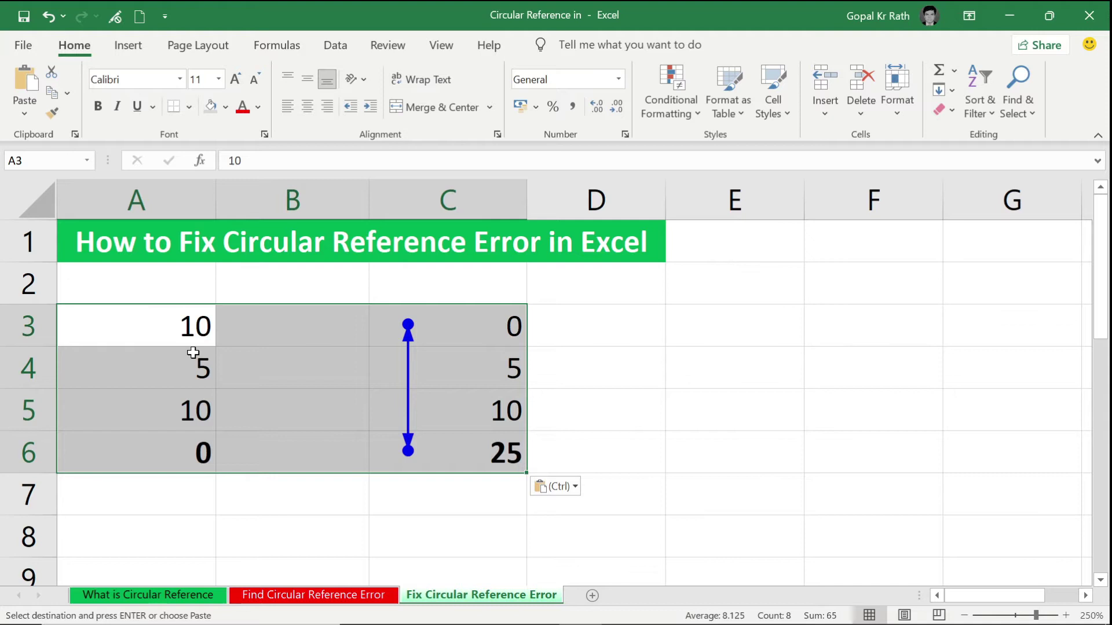
Check the pasted A6, C6 and C3 formulas and the sums of A3:A6 and C3:C6.
click(183, 446)
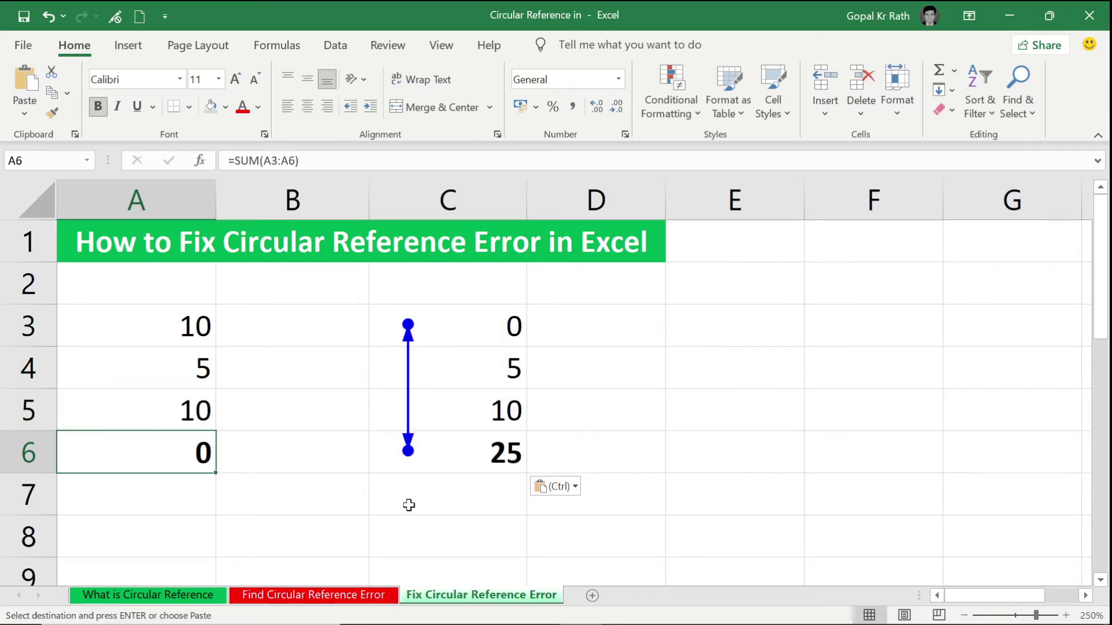
click(469, 452)
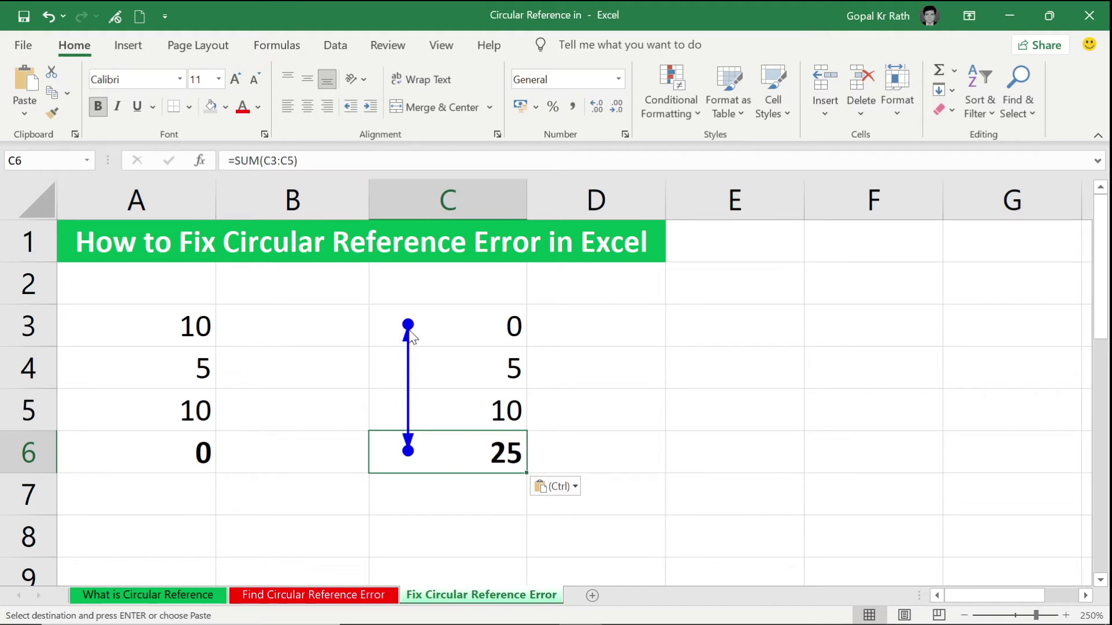
click(450, 328)
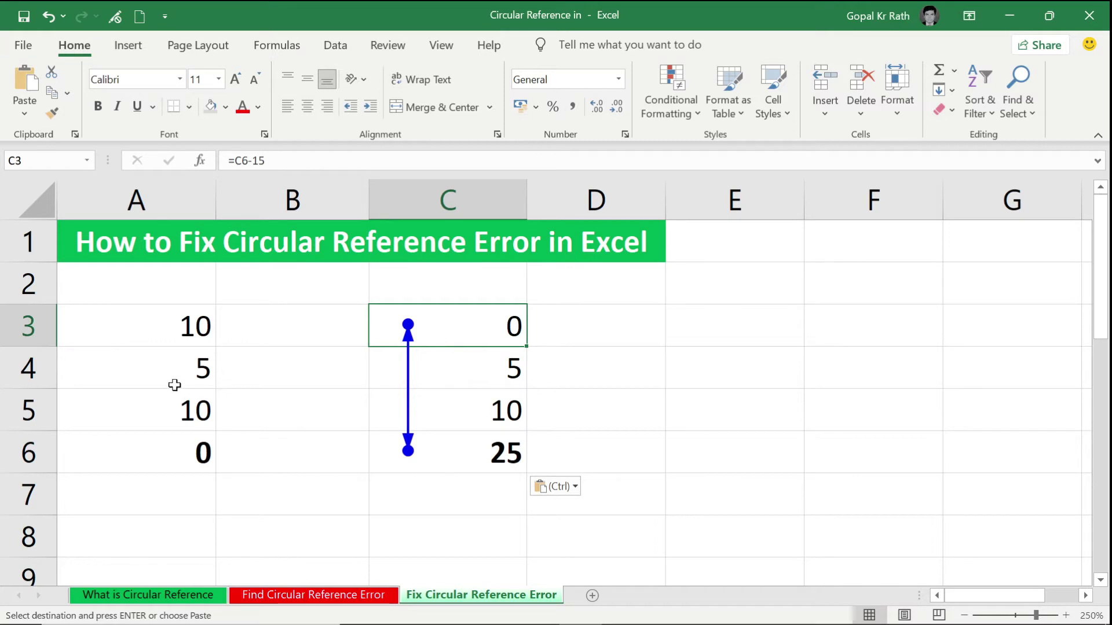
drag(177, 329, 187, 457)
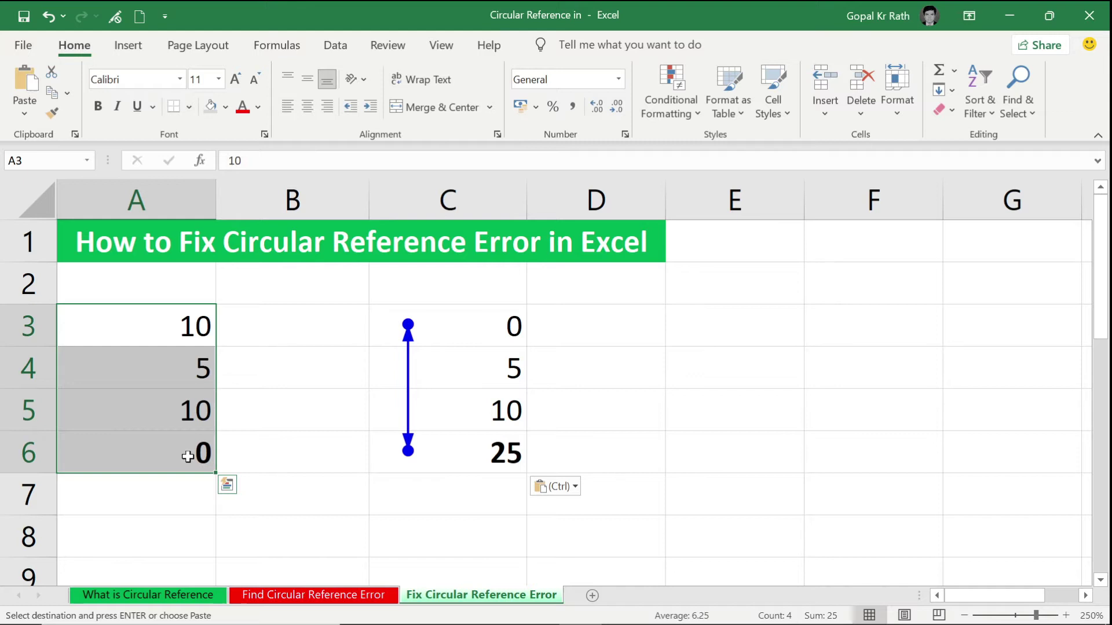
drag(491, 328, 477, 451)
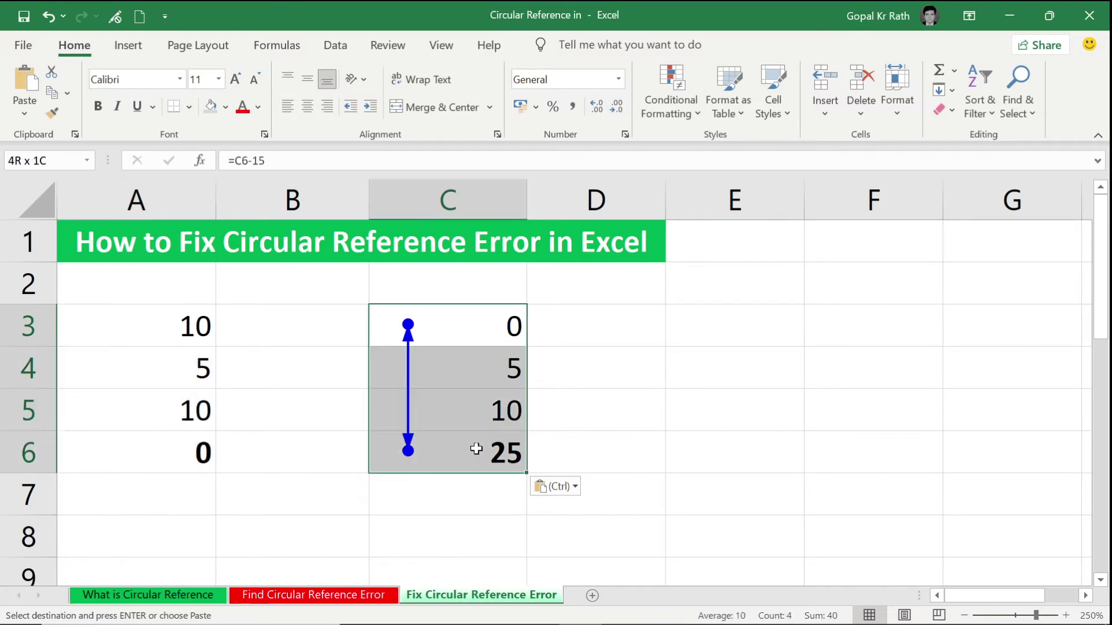
Clear the copy outline on the Find sheet, then select A6 on the Fix sheet.
click(280, 595)
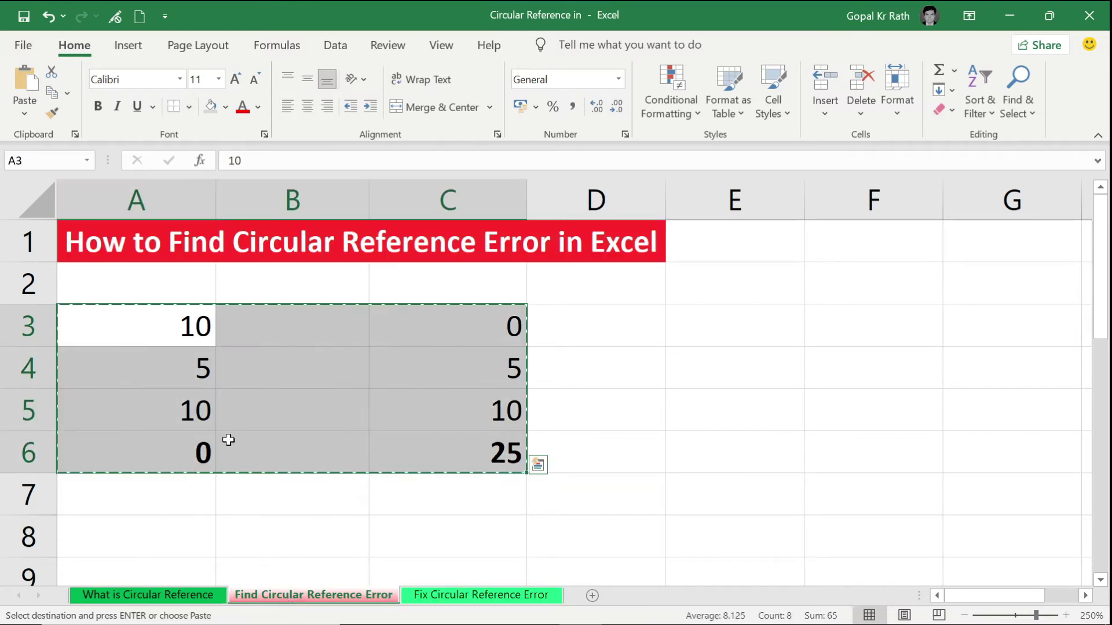
key(Escape)
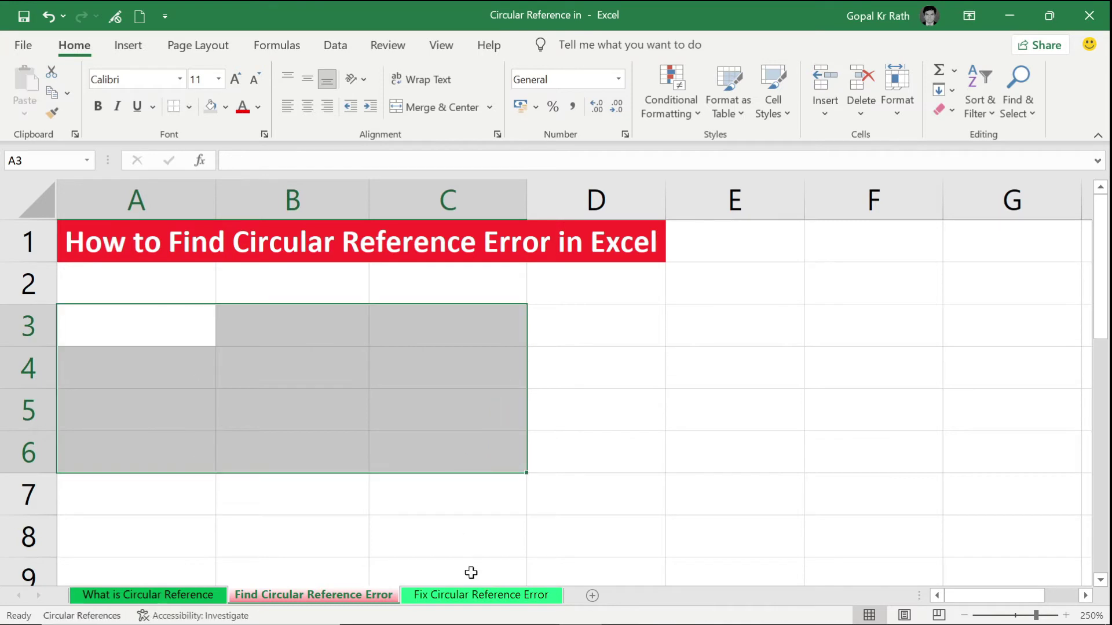
click(476, 595)
click(175, 452)
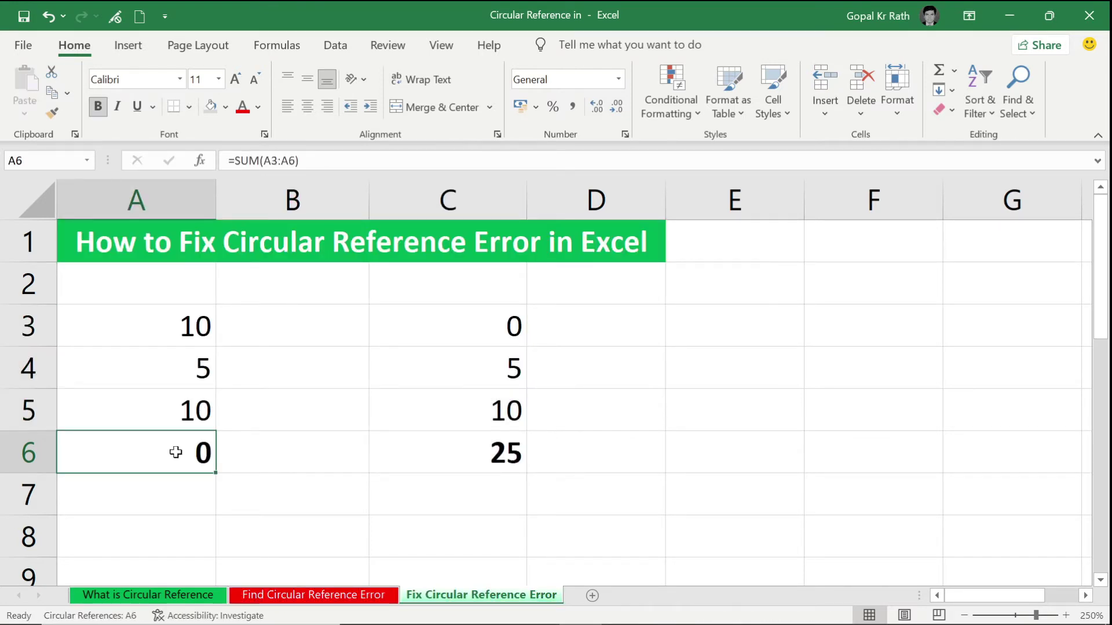
Enable iterative calculation in Excel Options > Formulas (100 iterations, 0.001 maximum change).
click(23, 45)
click(62, 568)
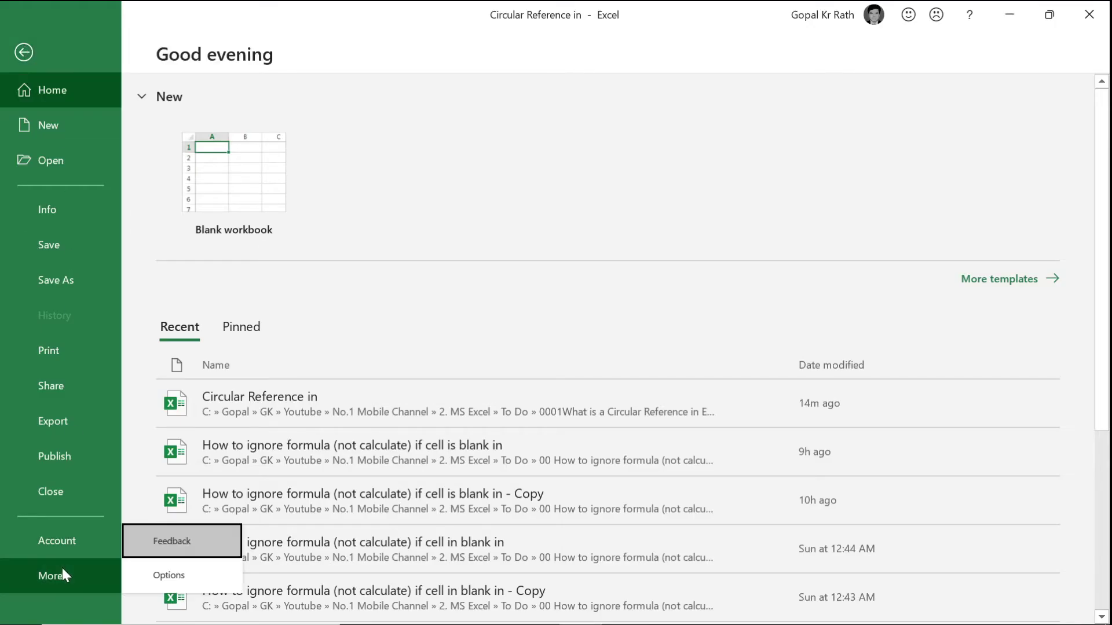
click(175, 573)
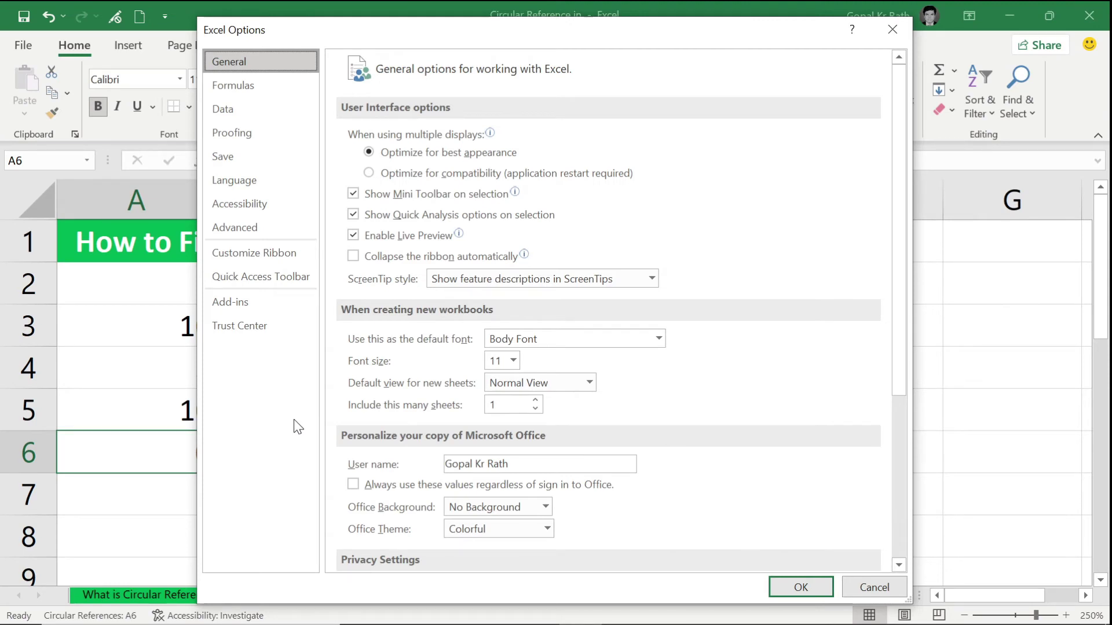
click(248, 87)
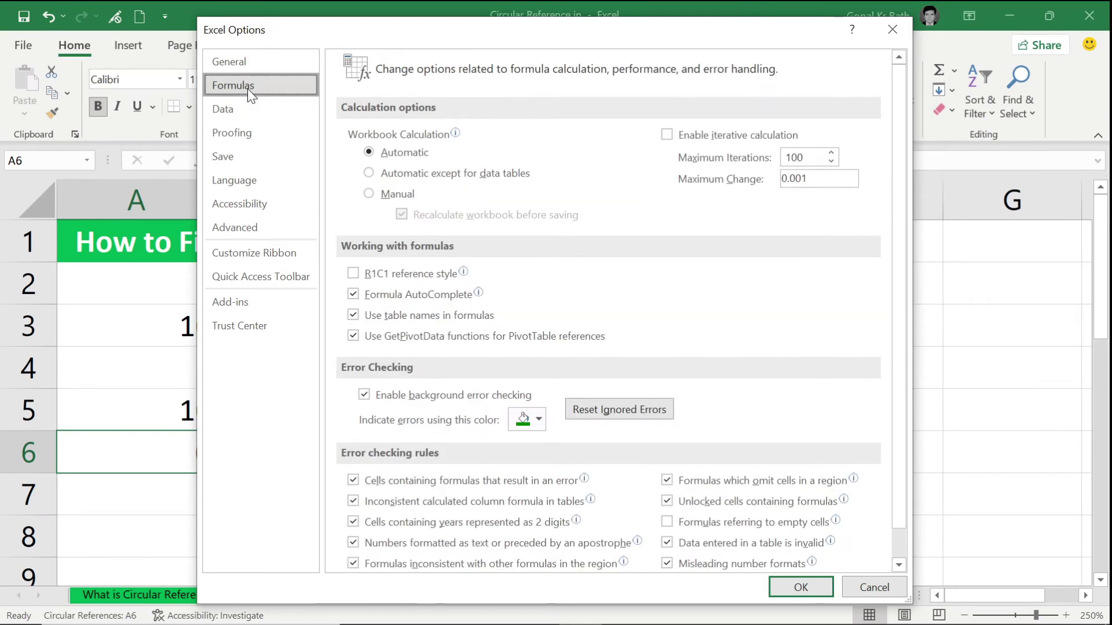
click(666, 135)
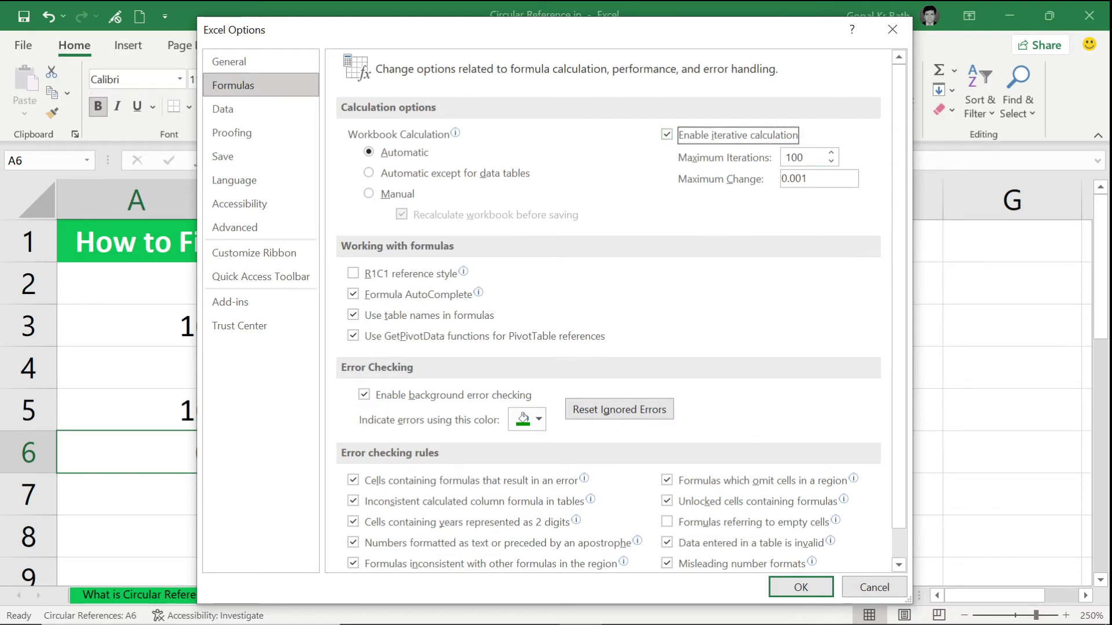
key(Tab)
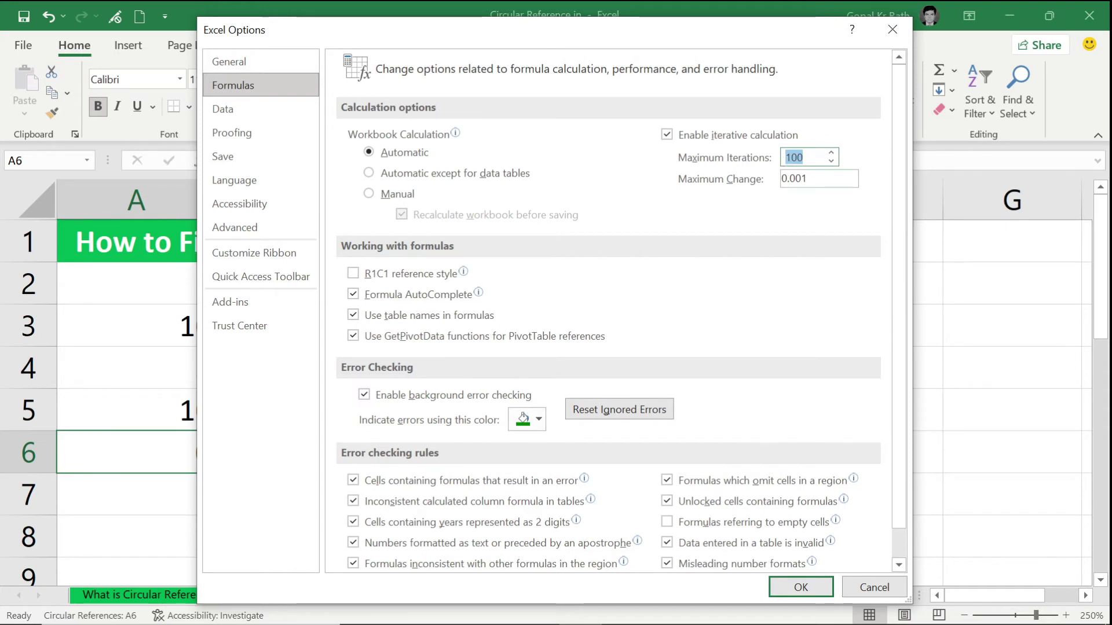
Apply the options, then change A6 to =SUM(A3:A5) so it shows 25.
click(800, 587)
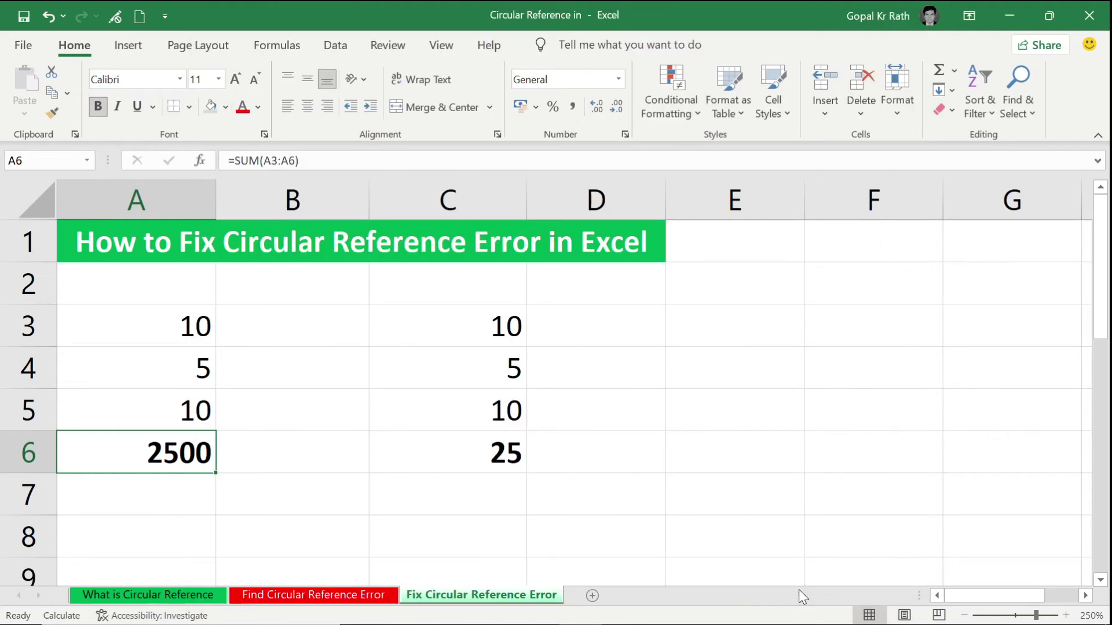
double_click(190, 448)
key(BackSpace)
key(BackSpace)
text(5))
key(Return)
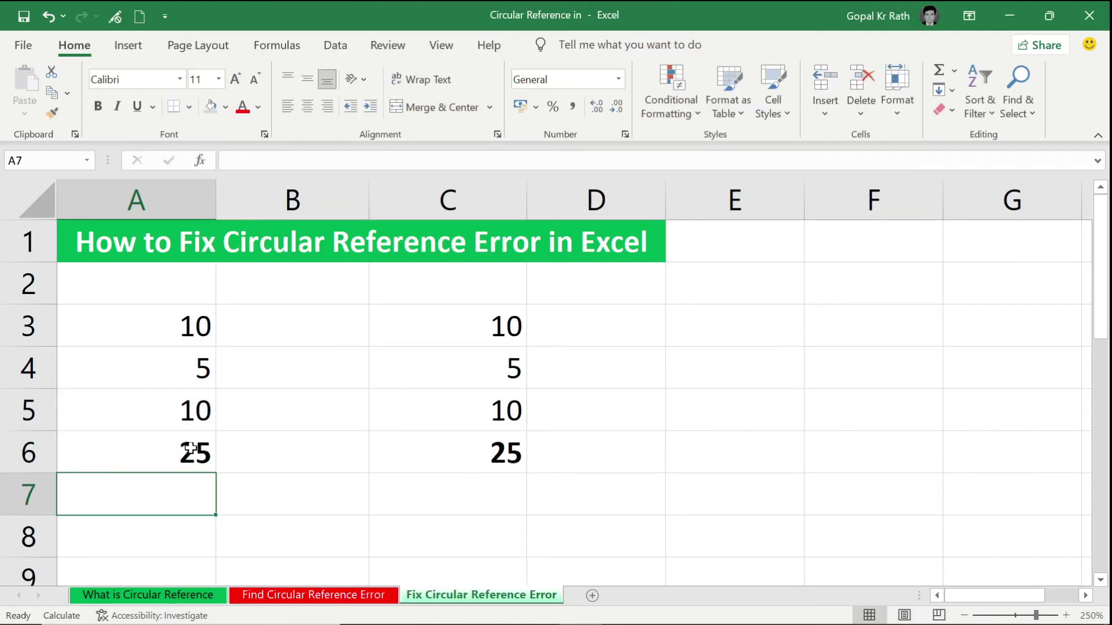
click(190, 448)
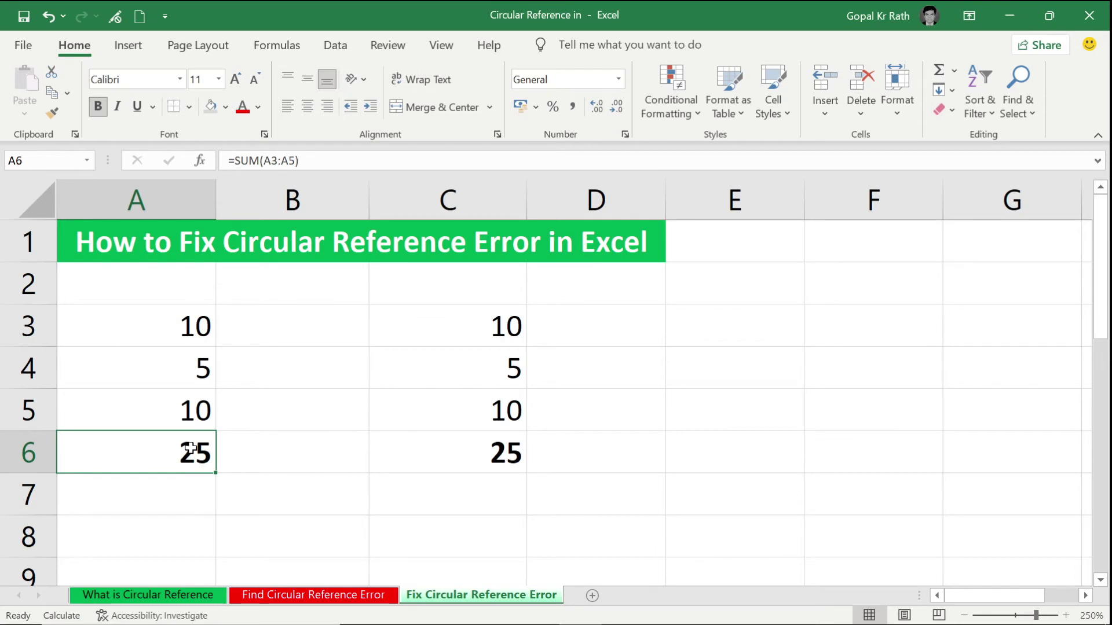
double_click(190, 448)
key(Escape)
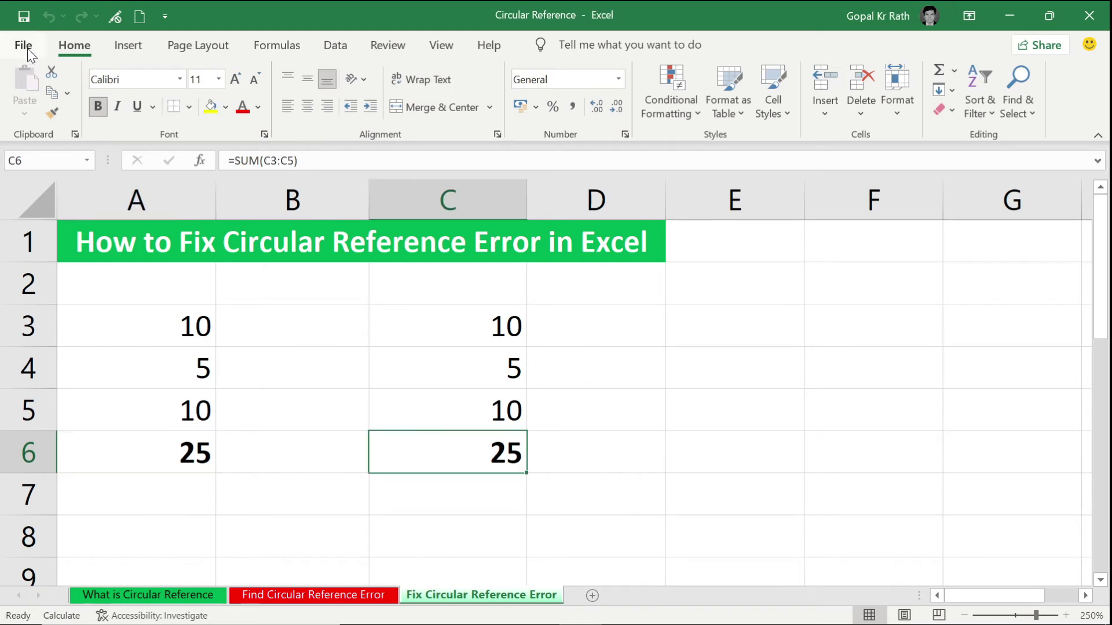
Disable iterative calculation in Excel Options > Formulas and acknowledge the circular reference warning.
click(26, 47)
click(73, 576)
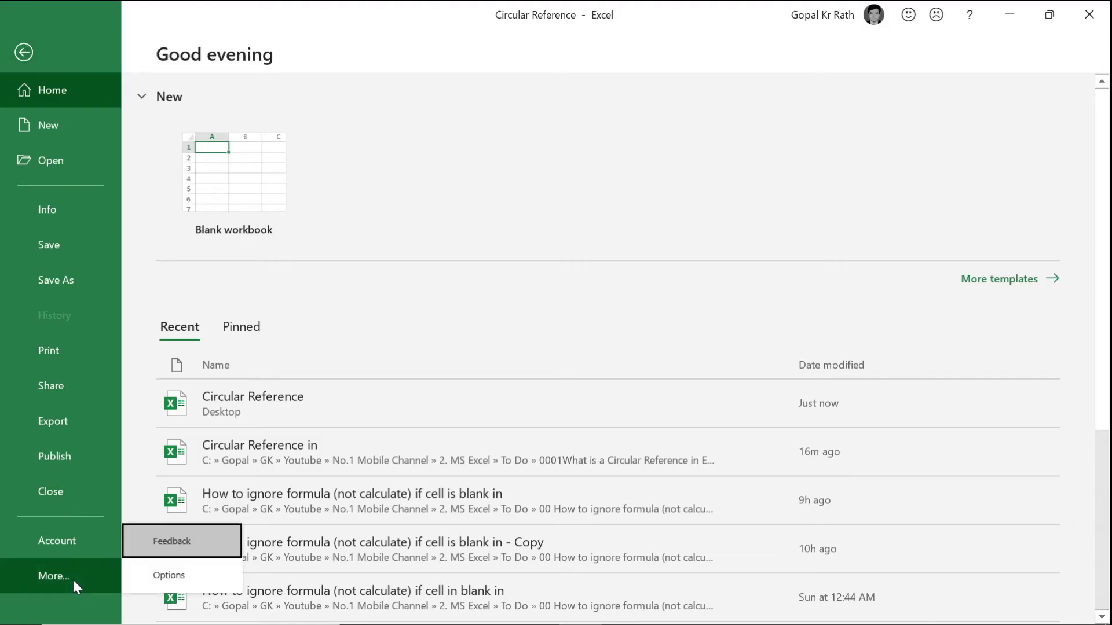
click(170, 575)
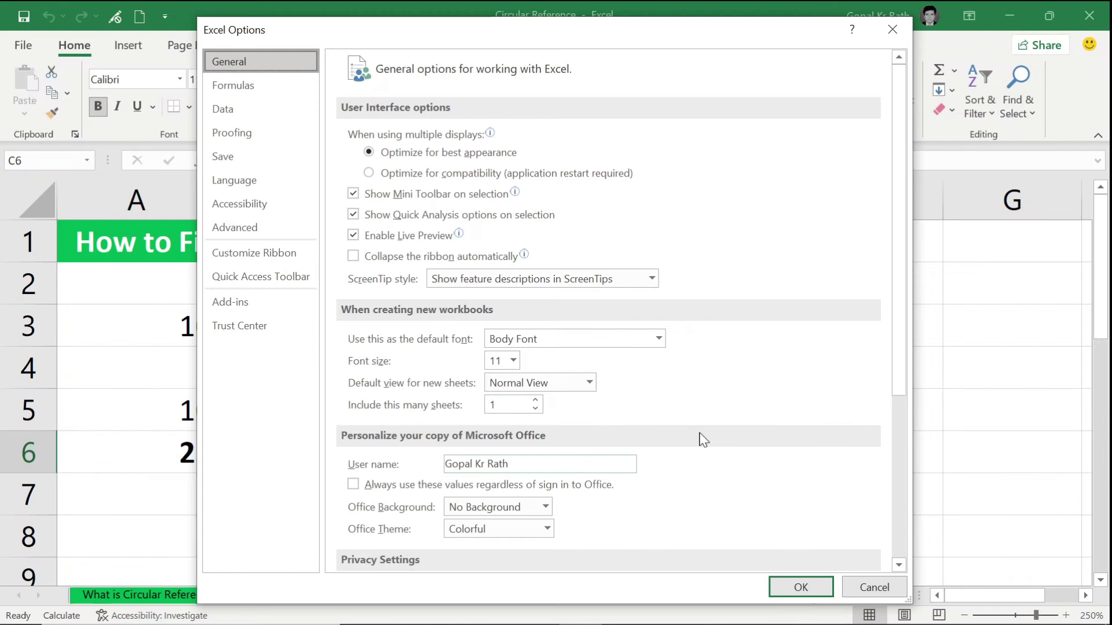
click(246, 95)
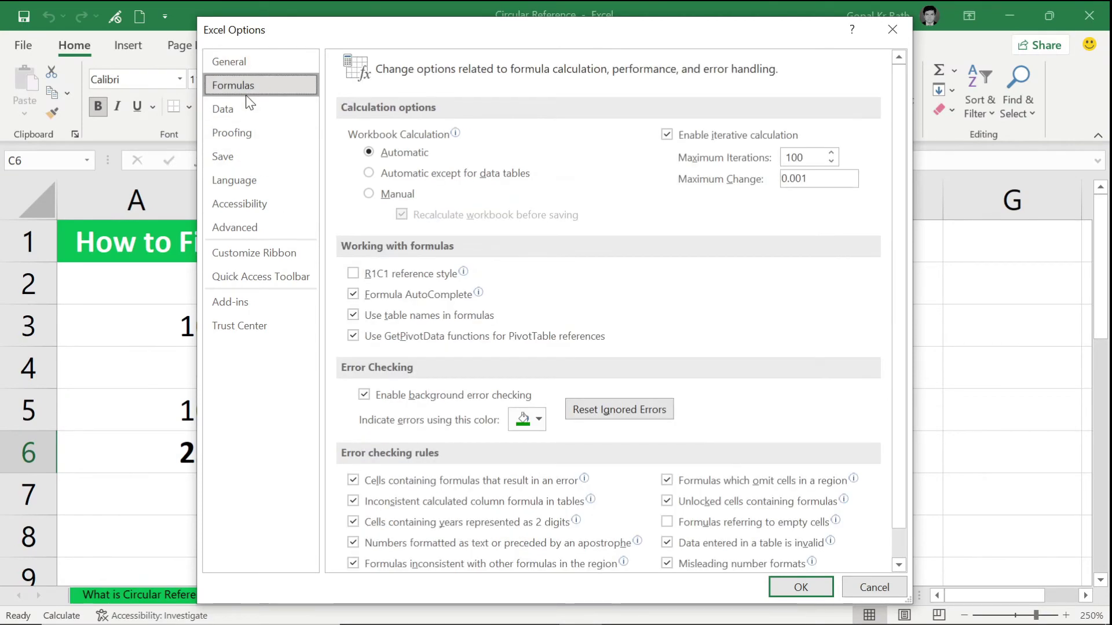
click(669, 136)
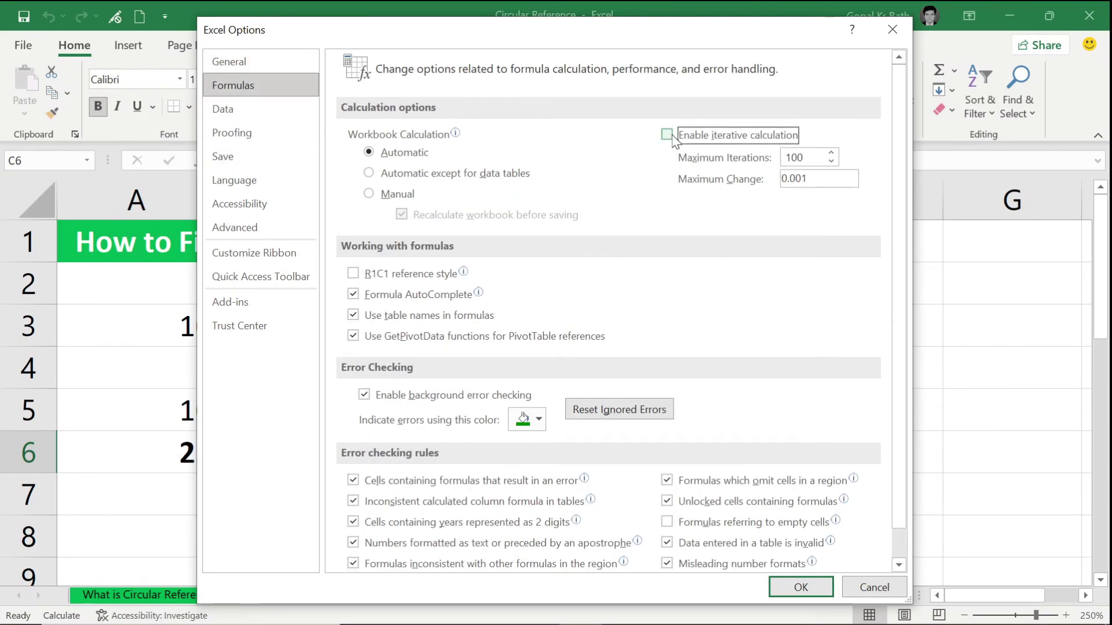
click(807, 586)
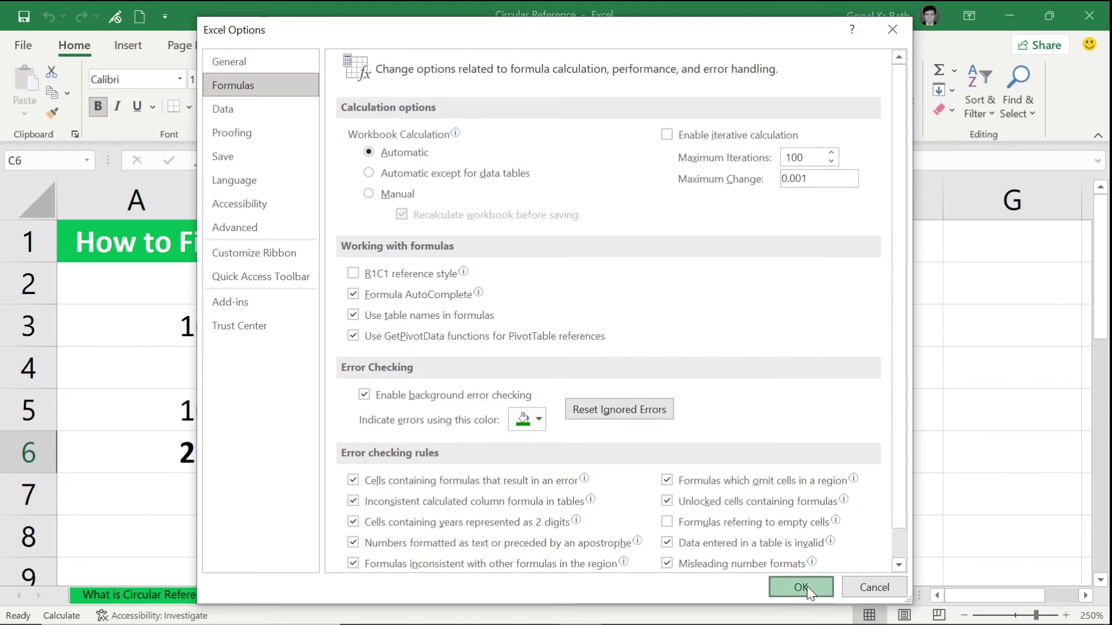
click(520, 372)
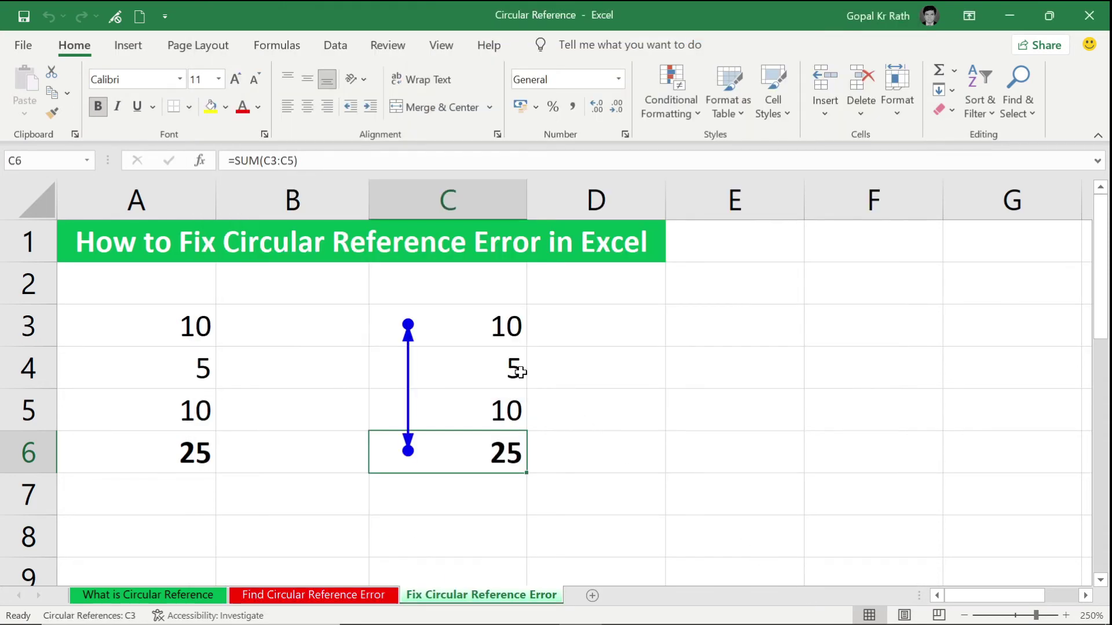
Delete the A6 total and select C3:C6 to review column C.
click(180, 454)
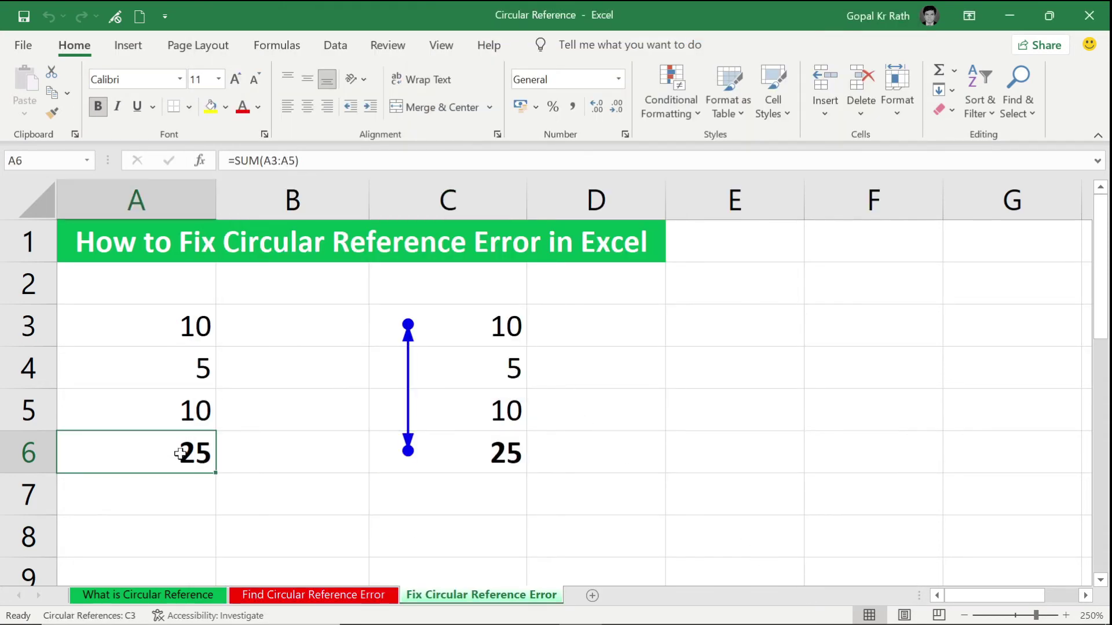
key(Delete)
click(467, 451)
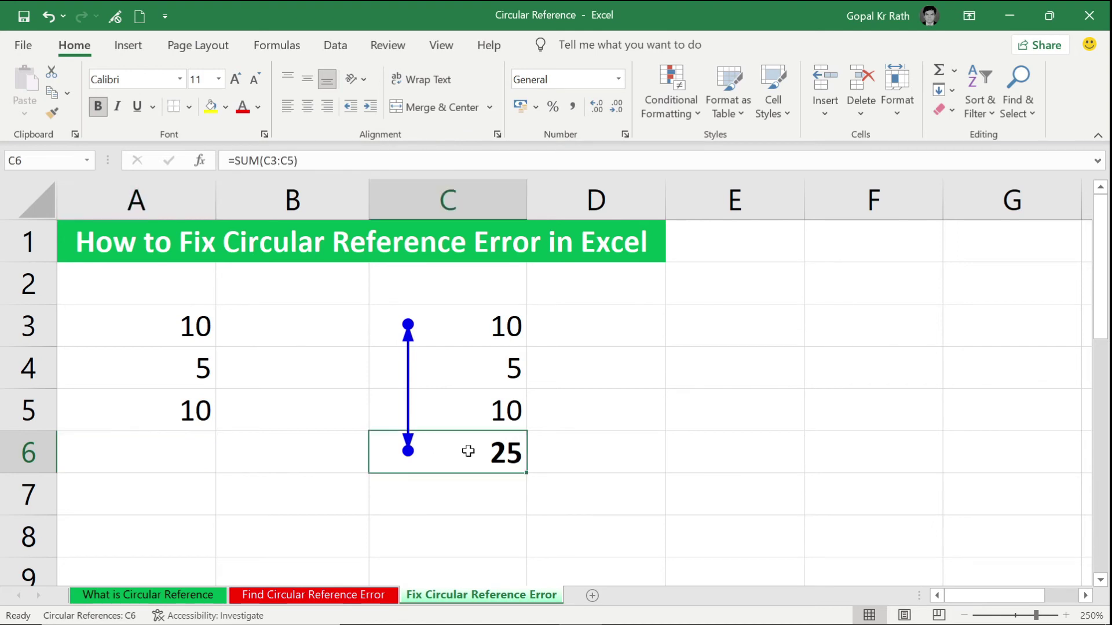
drag(486, 326, 476, 444)
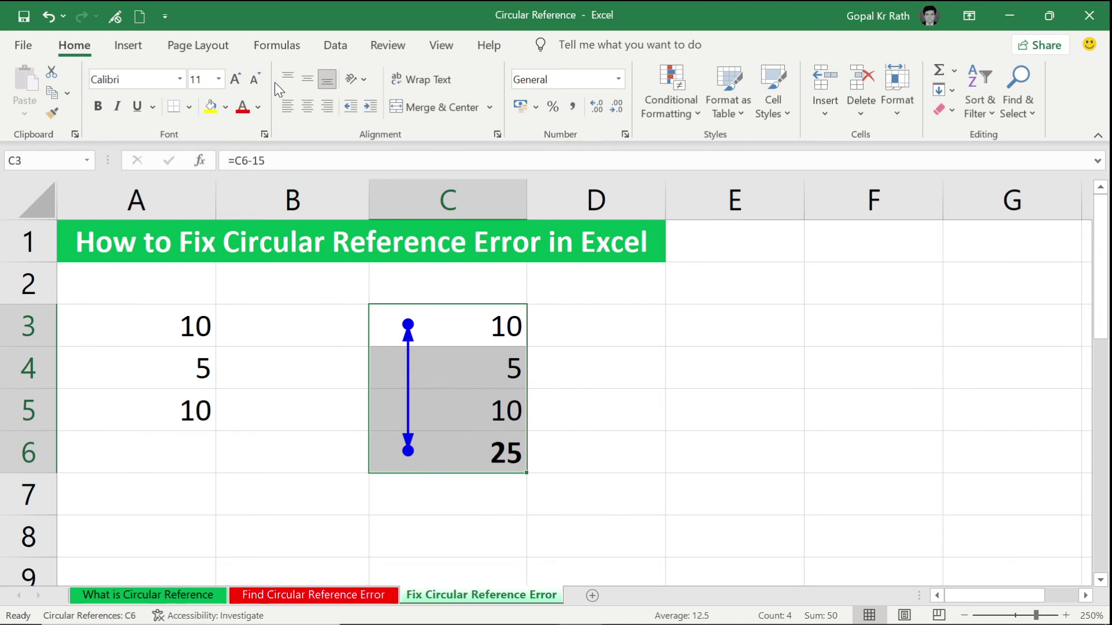
Use Formulas > Error Checking > Circular References to jump to cell $C$3.
click(276, 46)
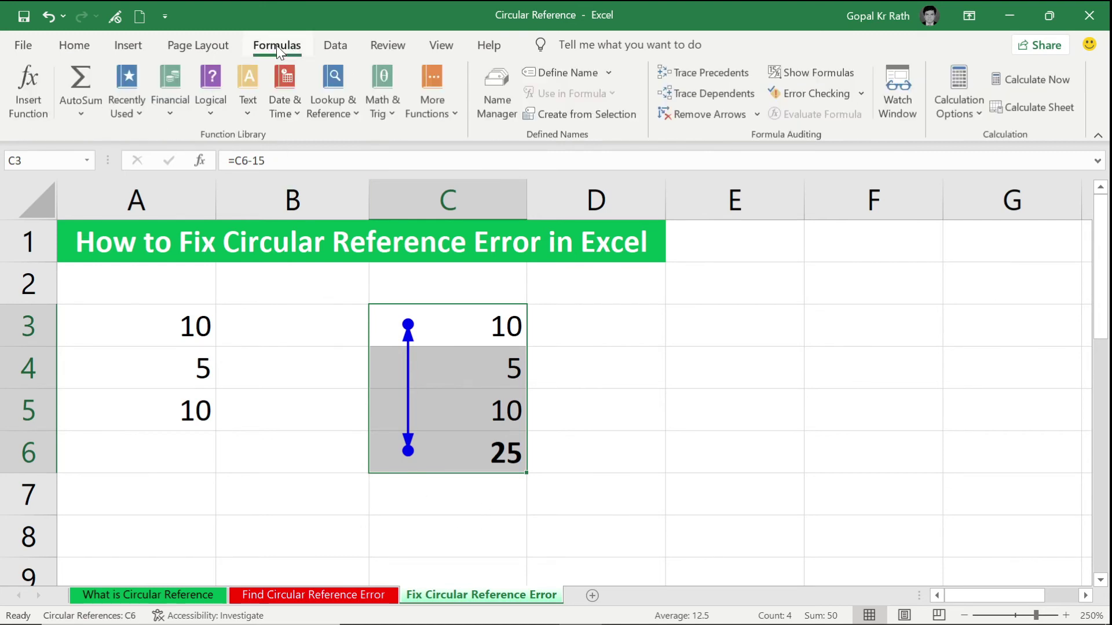
click(862, 91)
mouse_move(843, 172)
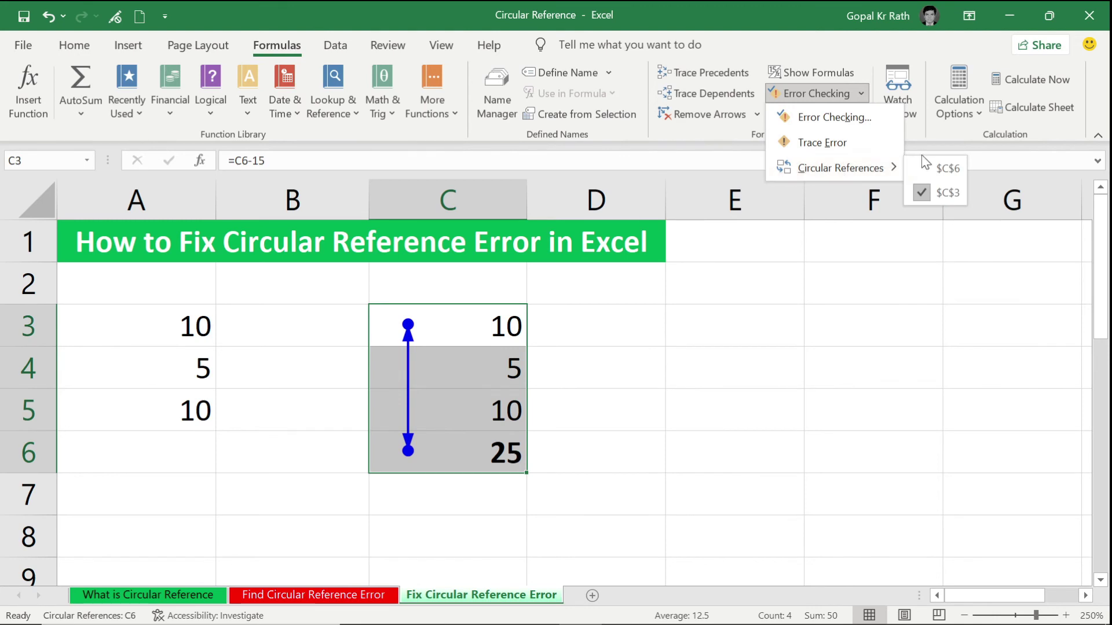
click(948, 195)
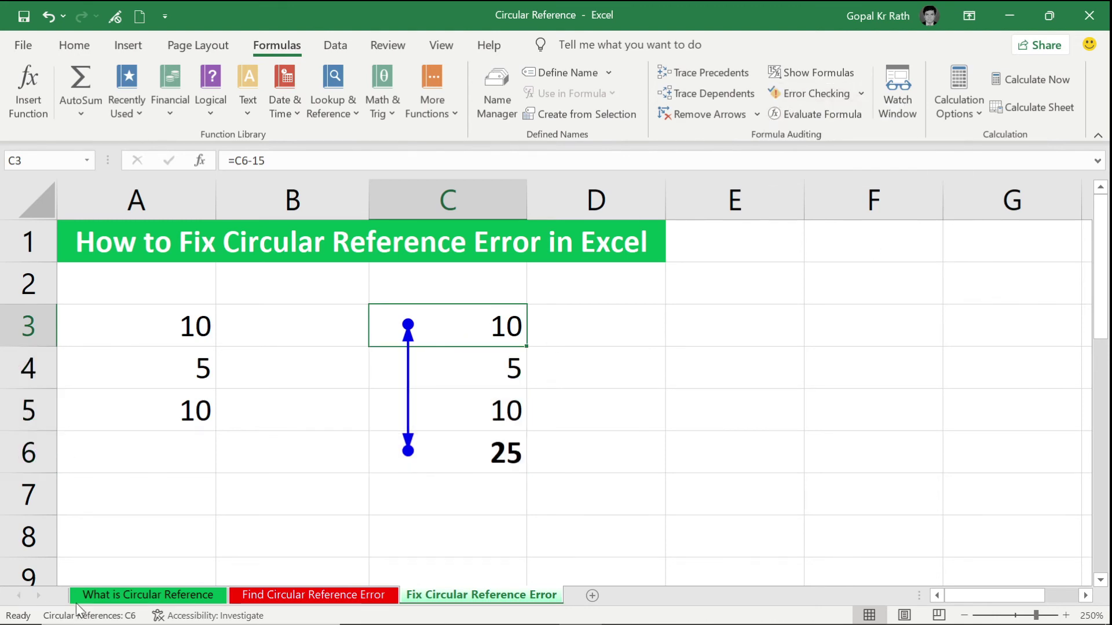
From the What is Circular Reference sheet, jump back to C3, then compare the C6 and C3 formulas.
click(133, 595)
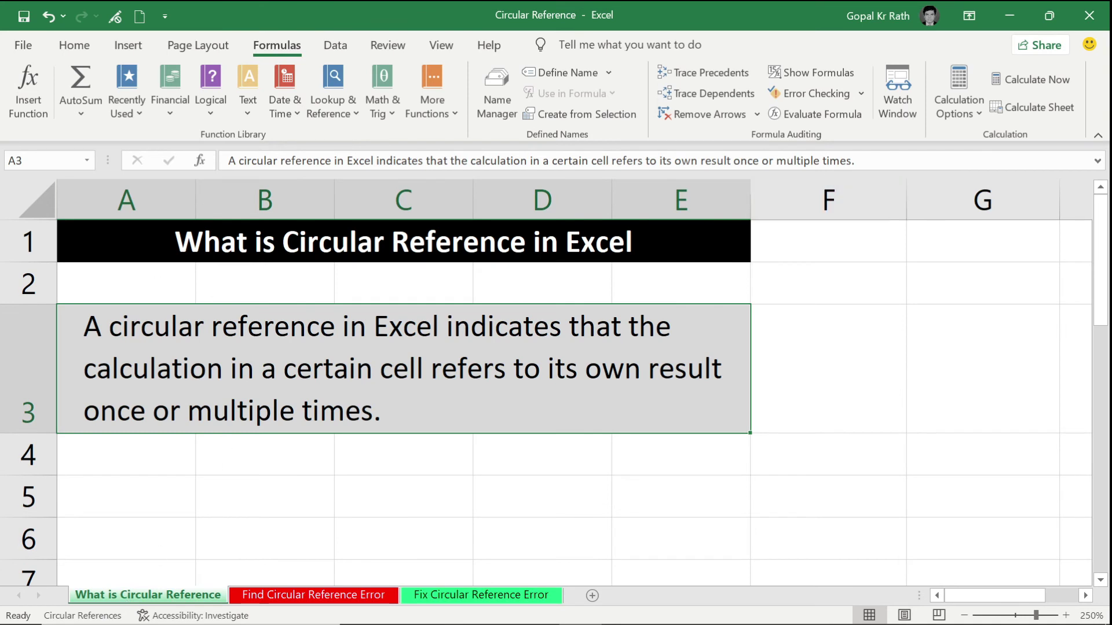
click(861, 95)
mouse_move(836, 168)
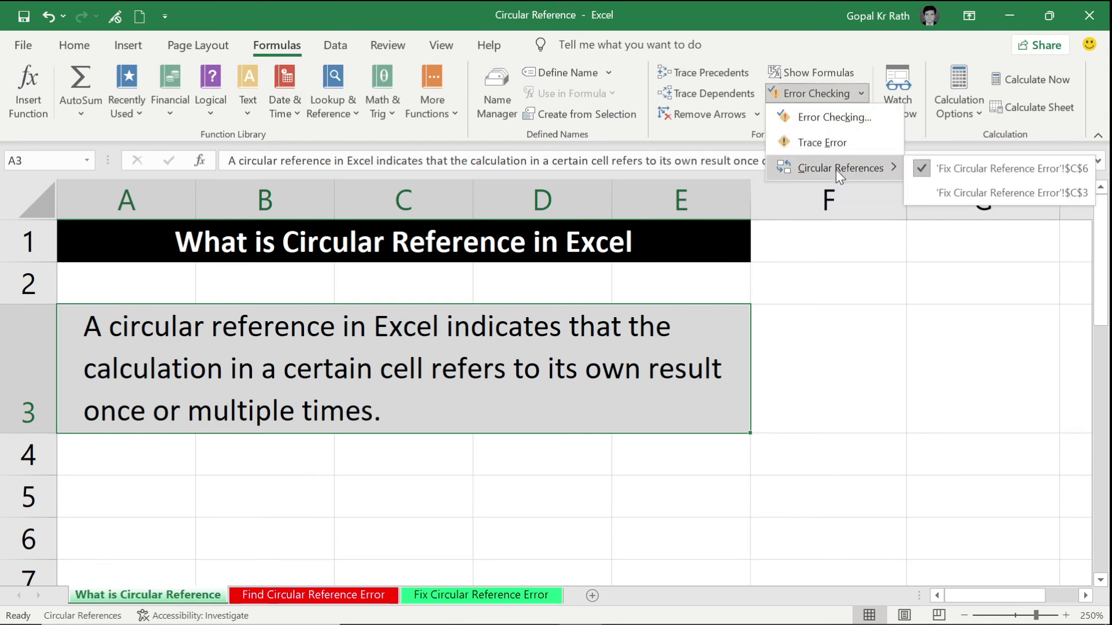
click(947, 191)
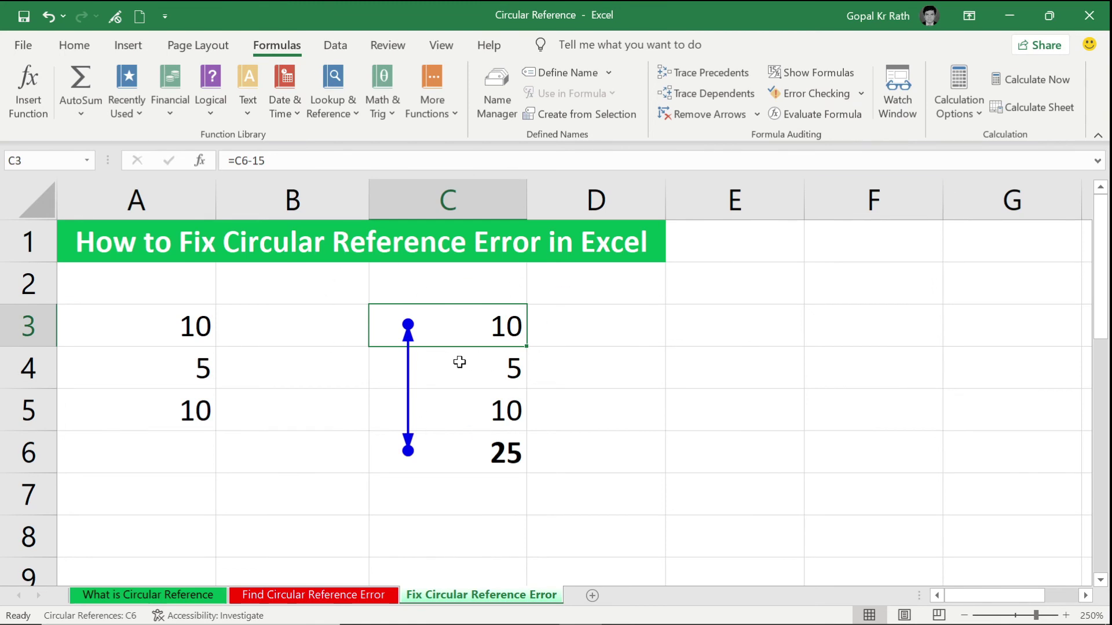
click(448, 460)
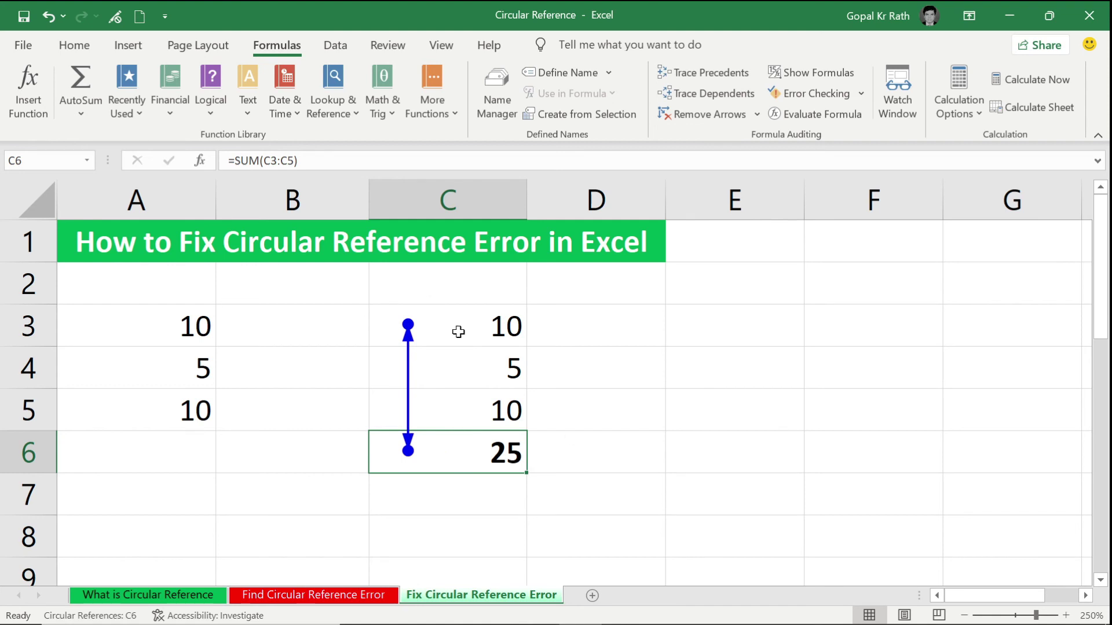
click(480, 333)
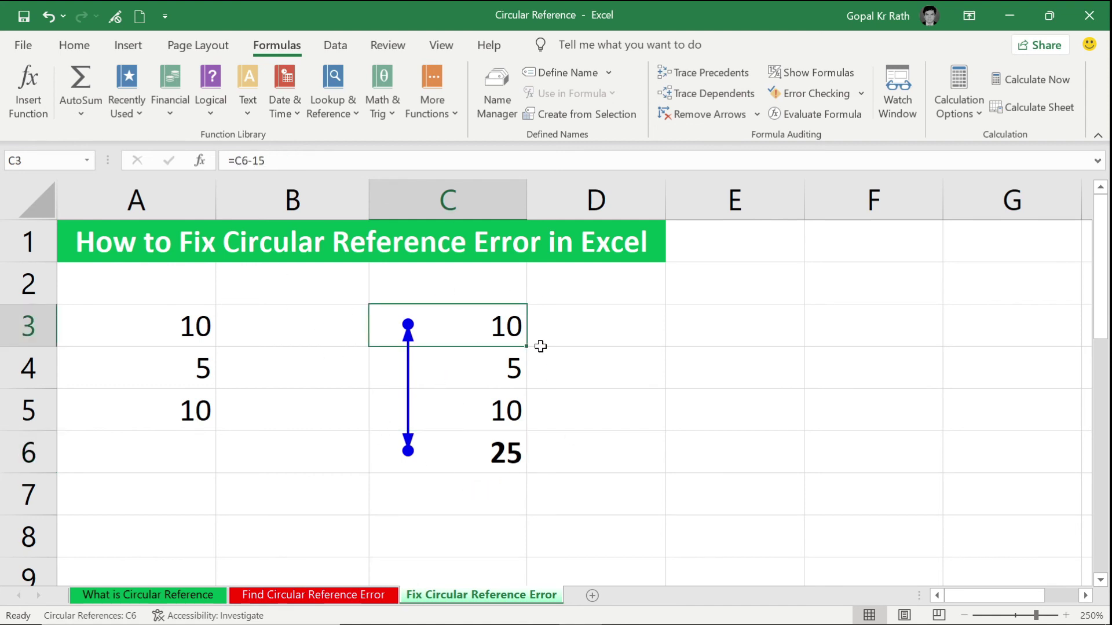
Type 10 into C3 and confirm Error Checking no longer lists circular references.
text(10)
key(Return)
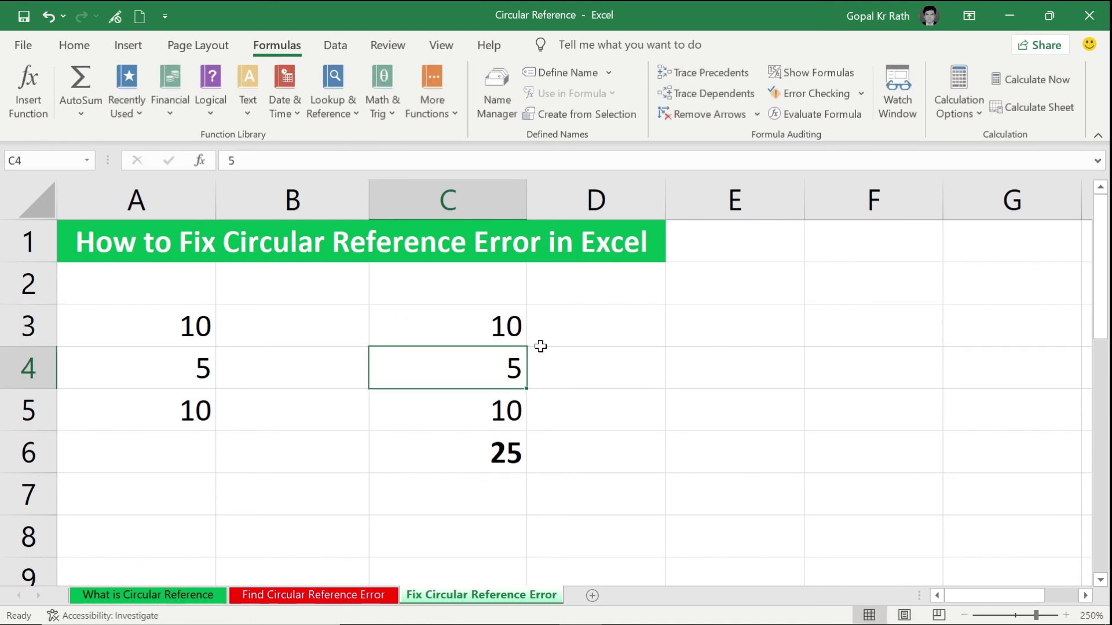
click(483, 453)
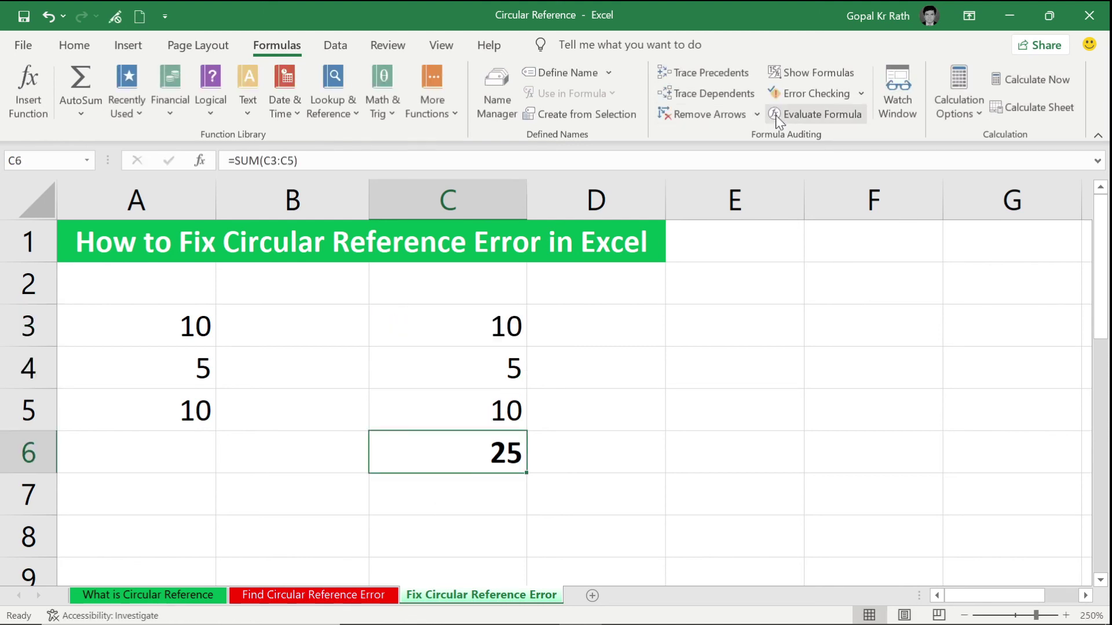
click(861, 94)
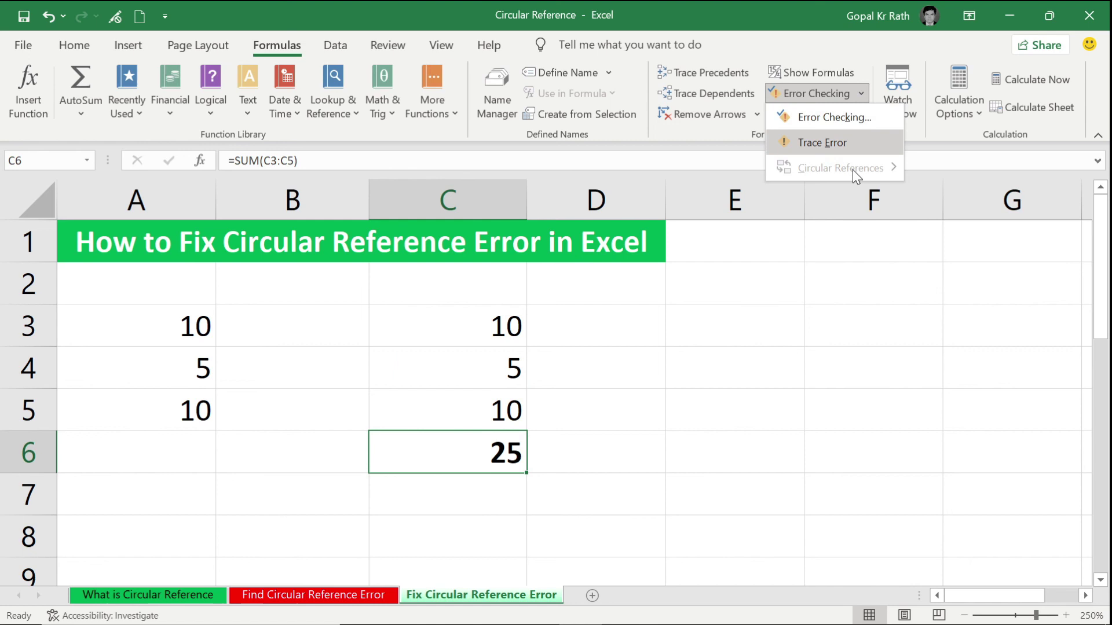